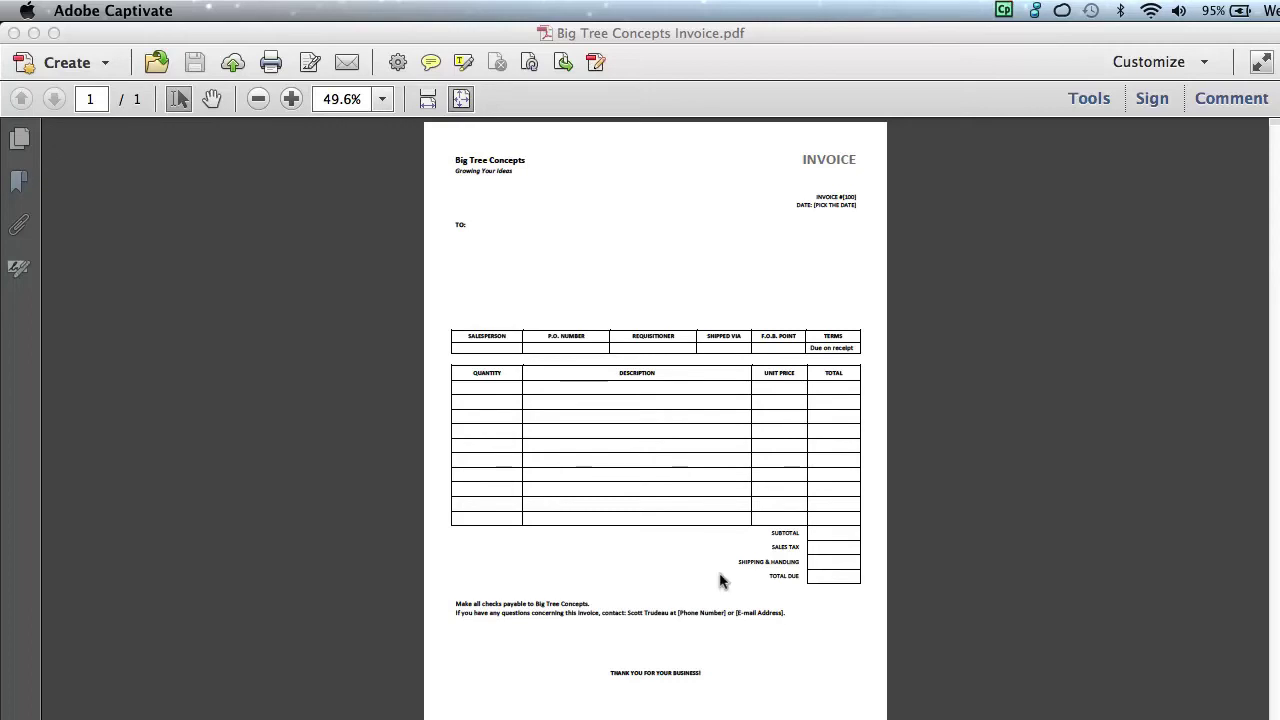
- Bring the Acrobat window with the Big Tree Concepts invoice to the front
{"action": "left_click", "coordinate": [304, 392]}
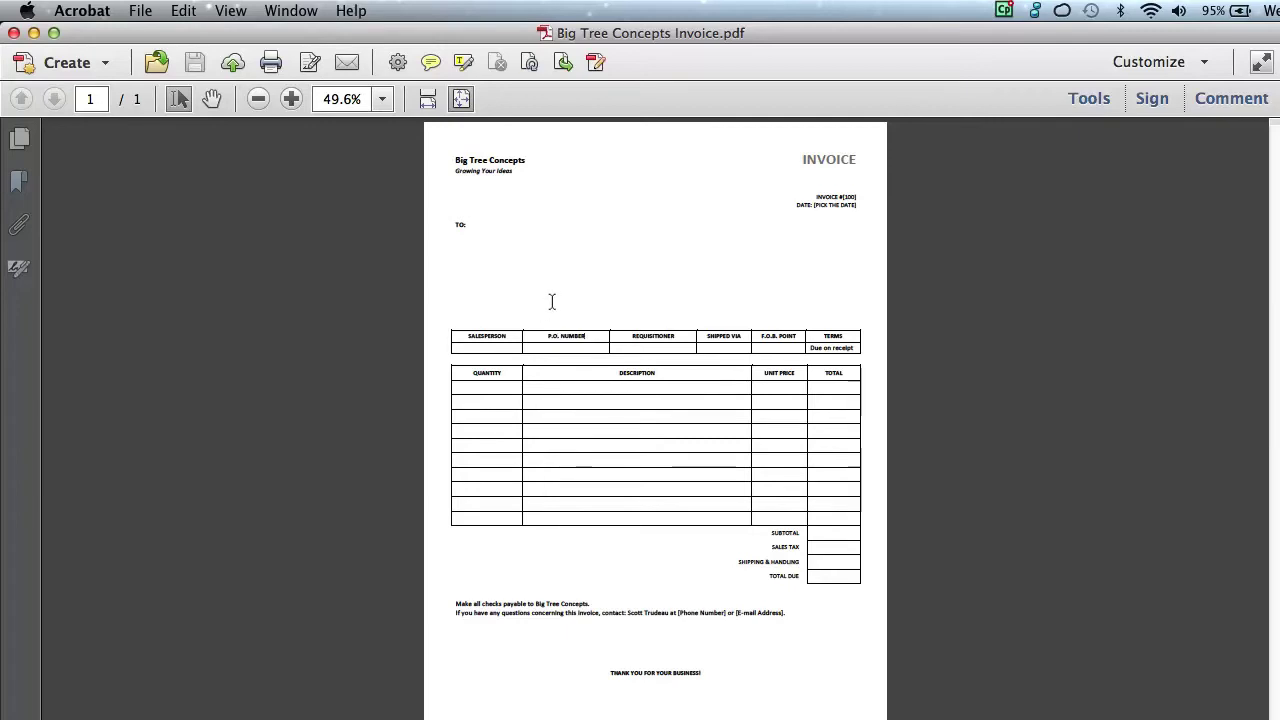
{"action": "left_click_drag", "start_coordinate": [551, 300], "coordinate": [517, 300]}
- Create a form From Existing Document using the current invoice, with fields auto-detected
{"action": "left_click", "coordinate": [1062, 74]}
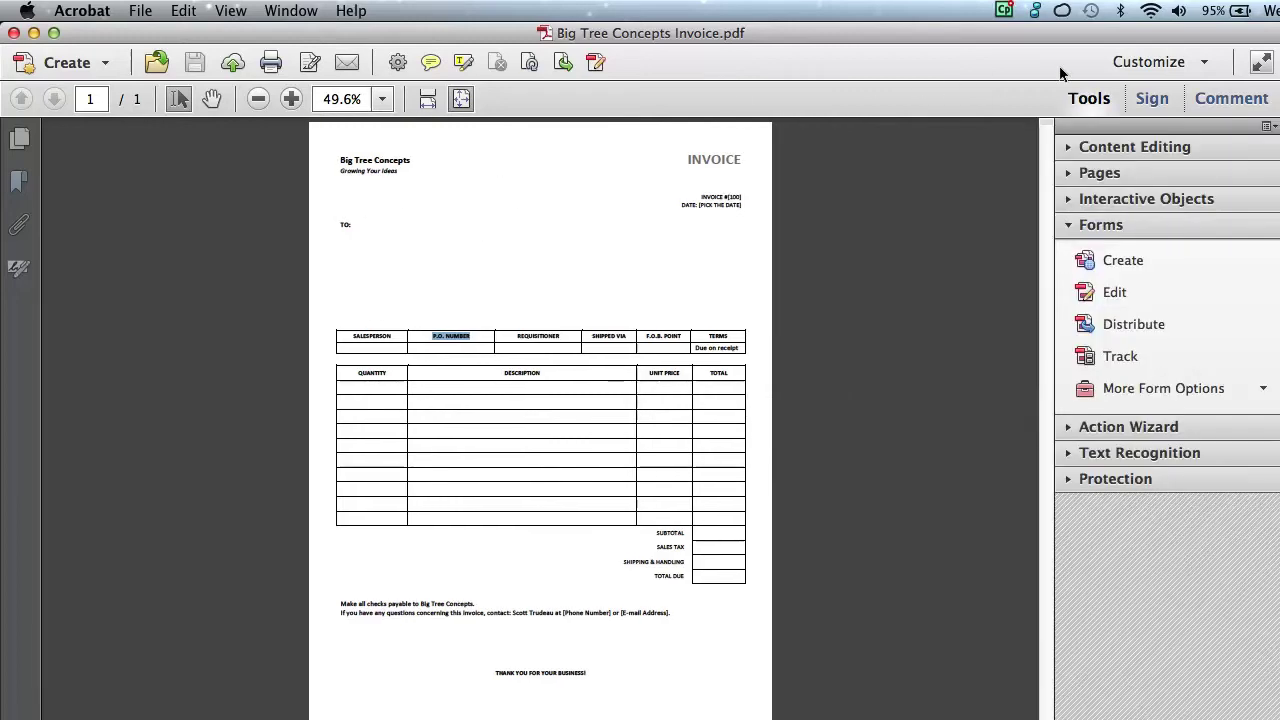
{"action": "left_click", "coordinate": [1080, 224]}
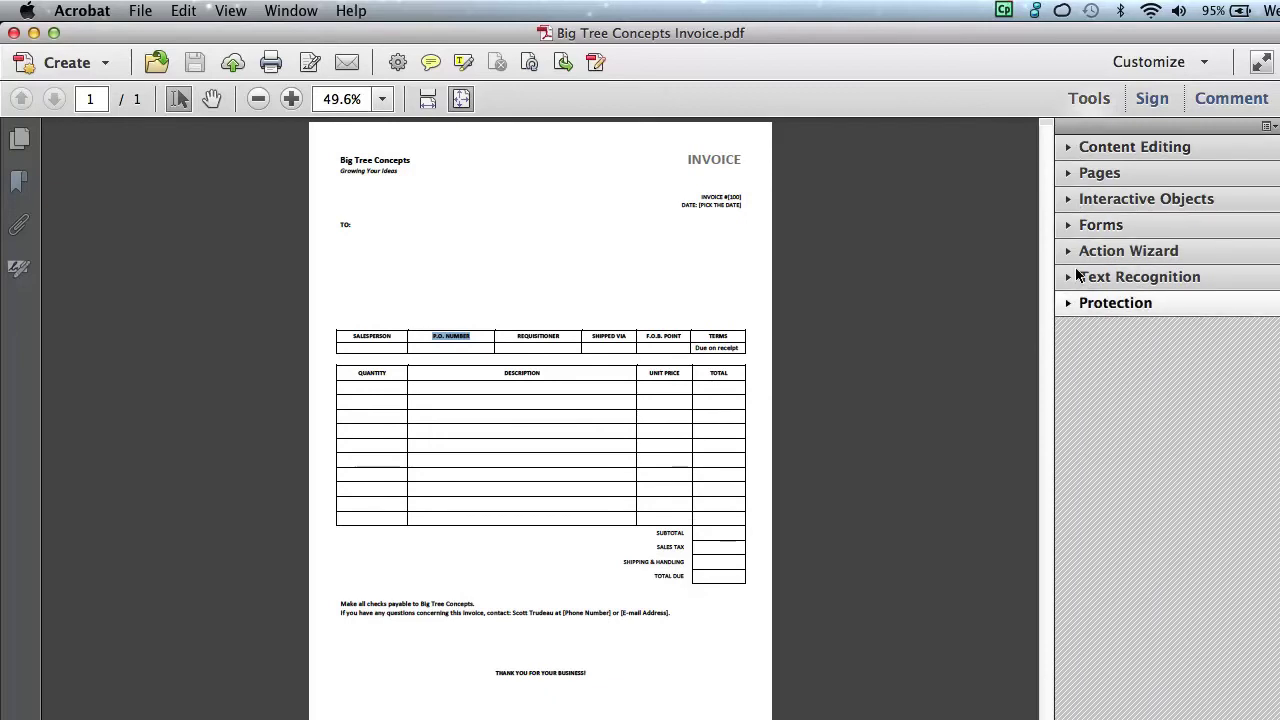
{"action": "left_click", "coordinate": [1058, 222]}
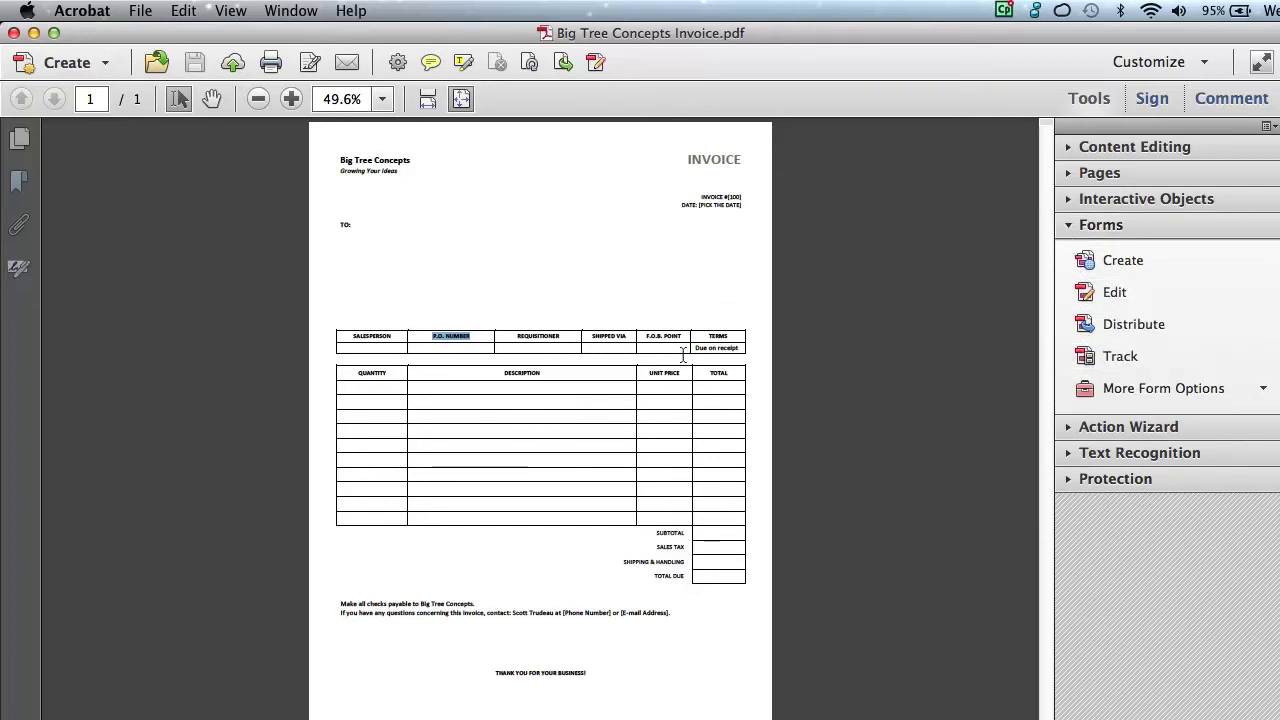
{"action": "left_click", "coordinate": [1066, 248]}
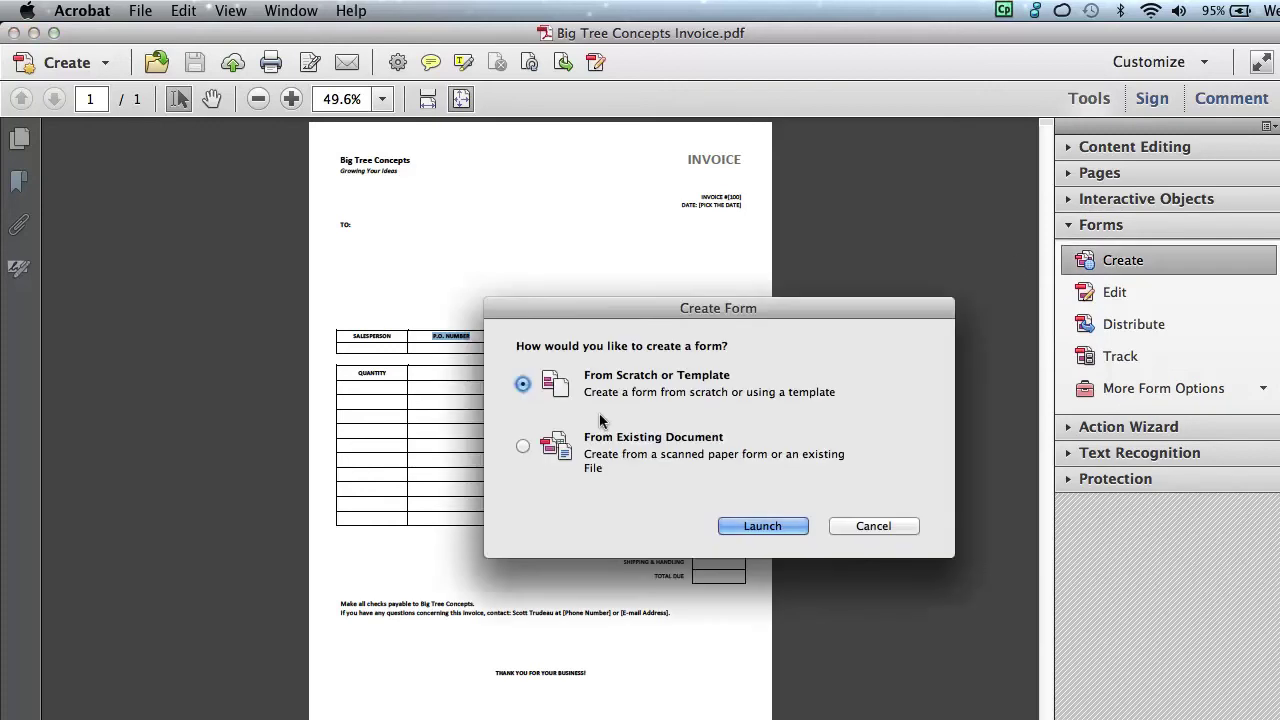
{"action": "left_click_drag", "start_coordinate": [604, 300], "coordinate": [508, 211]}
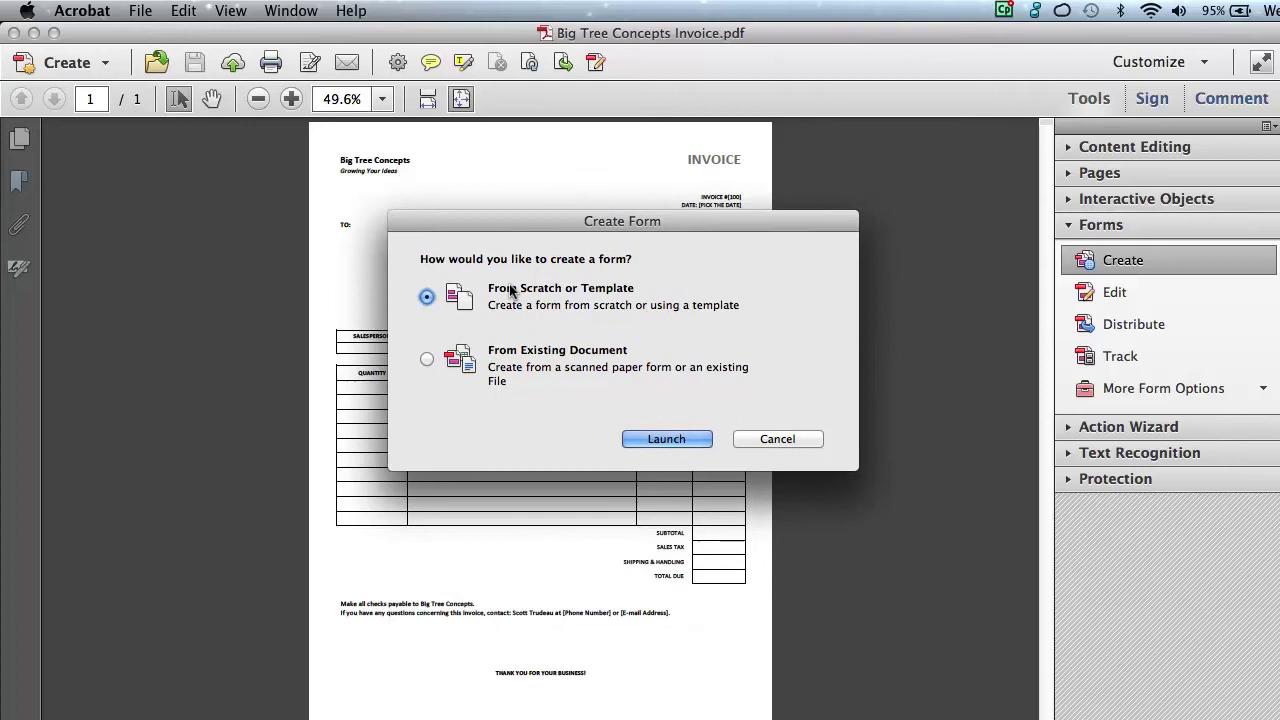
{"action": "left_click", "coordinate": [427, 359]}
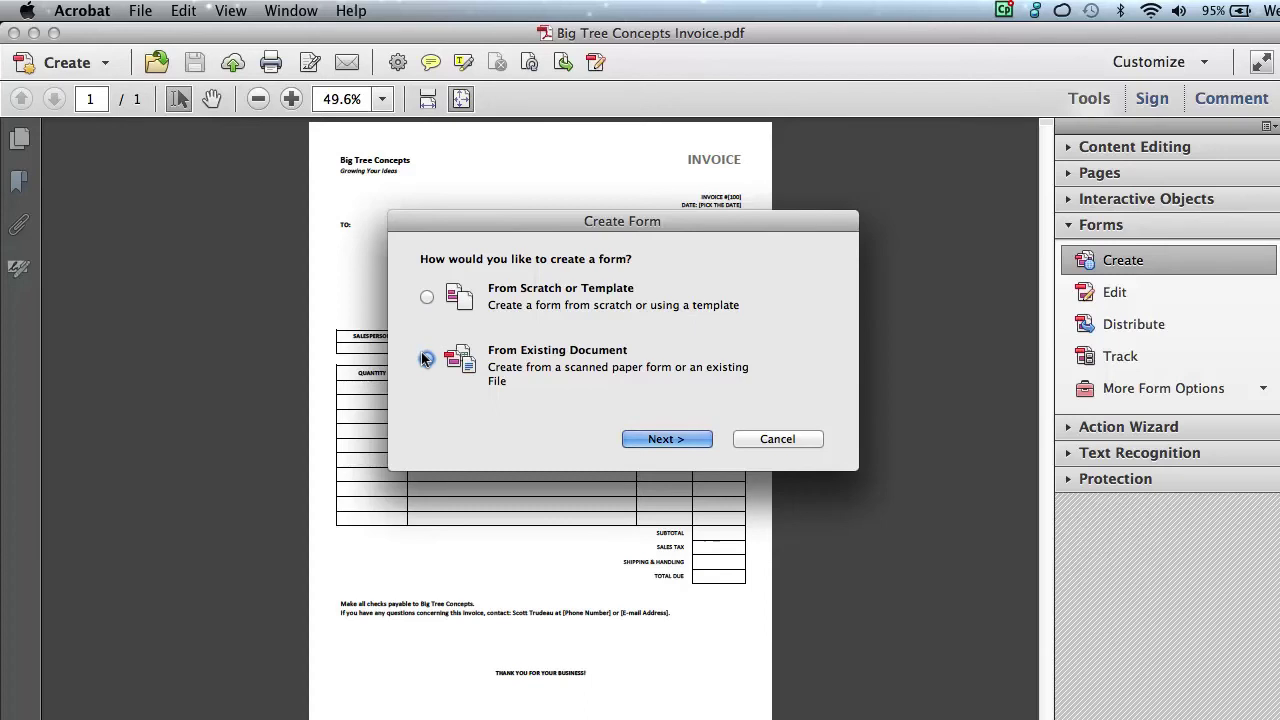
{"action": "left_click", "coordinate": [661, 436]}
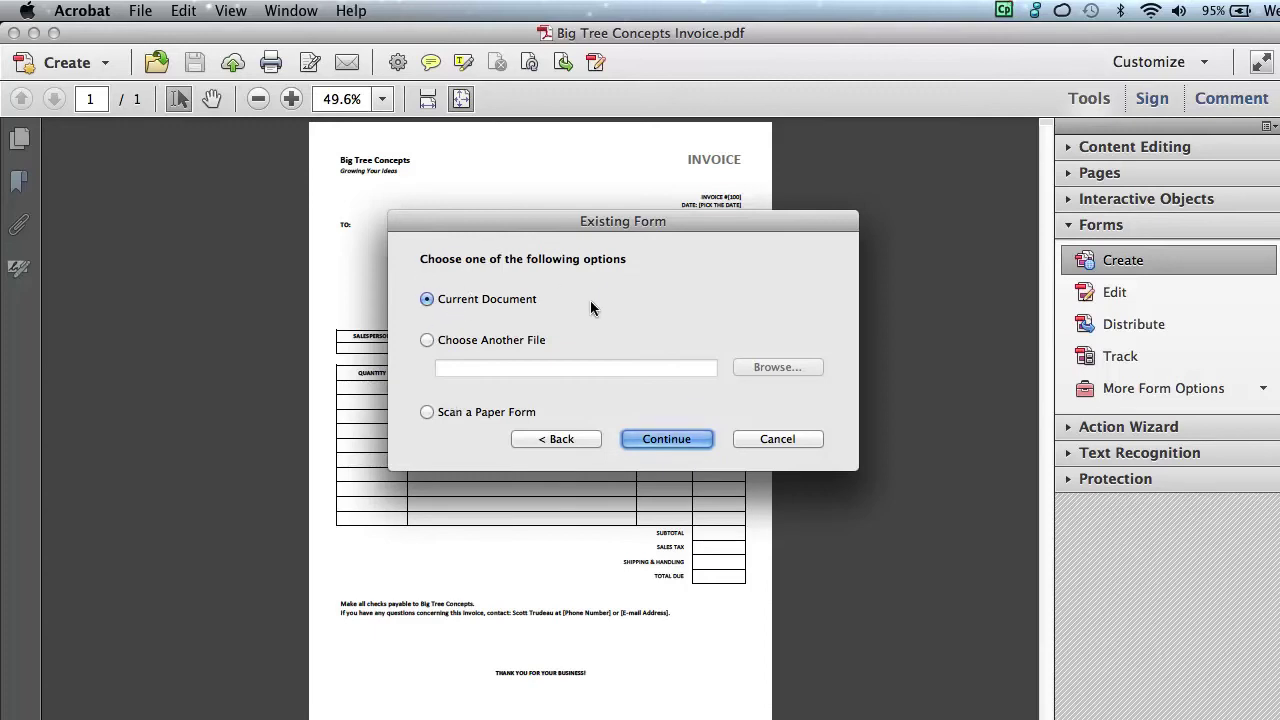
{"action": "left_click", "coordinate": [646, 437]}
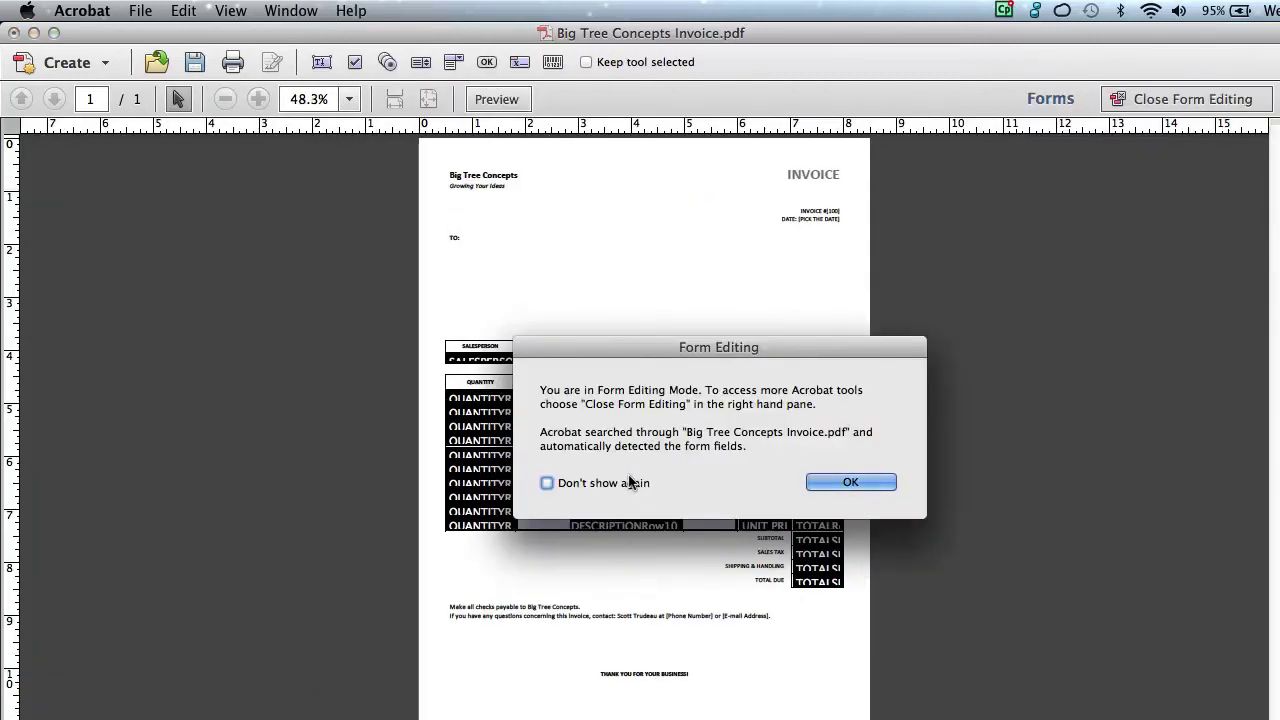
- Dismiss the Form Editing notice with Don't show again, then zoom the invoice to 100%
{"action": "left_click", "coordinate": [628, 481]}
{"action": "left_click", "coordinate": [824, 481]}
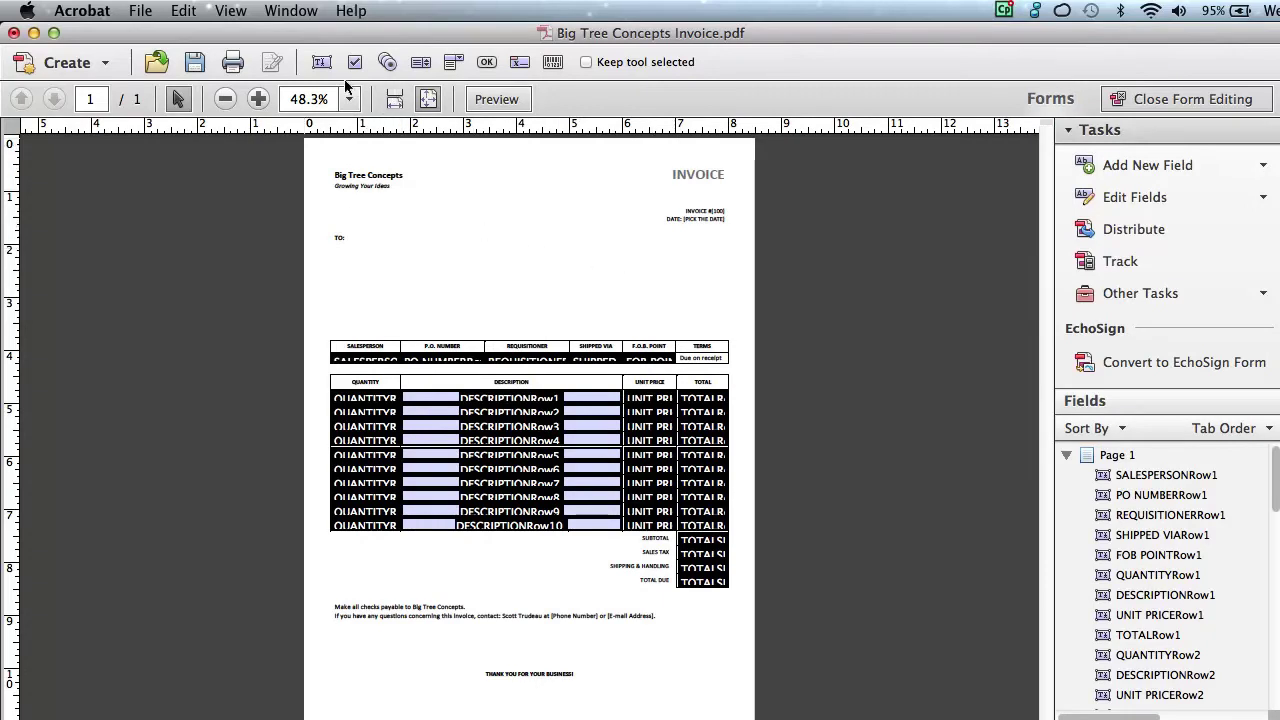
{"action": "key", "text": "super+equal"}
{"action": "key", "text": "super+equal"}
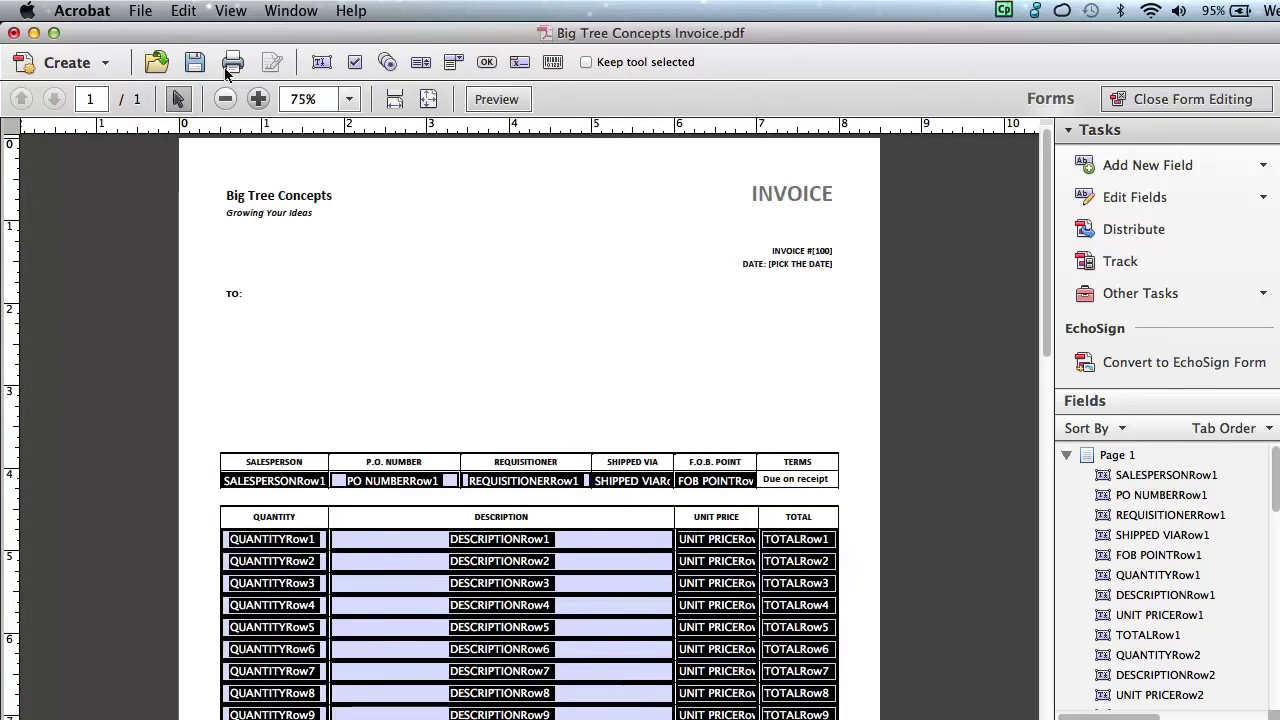
{"action": "key", "text": "super+equal"}
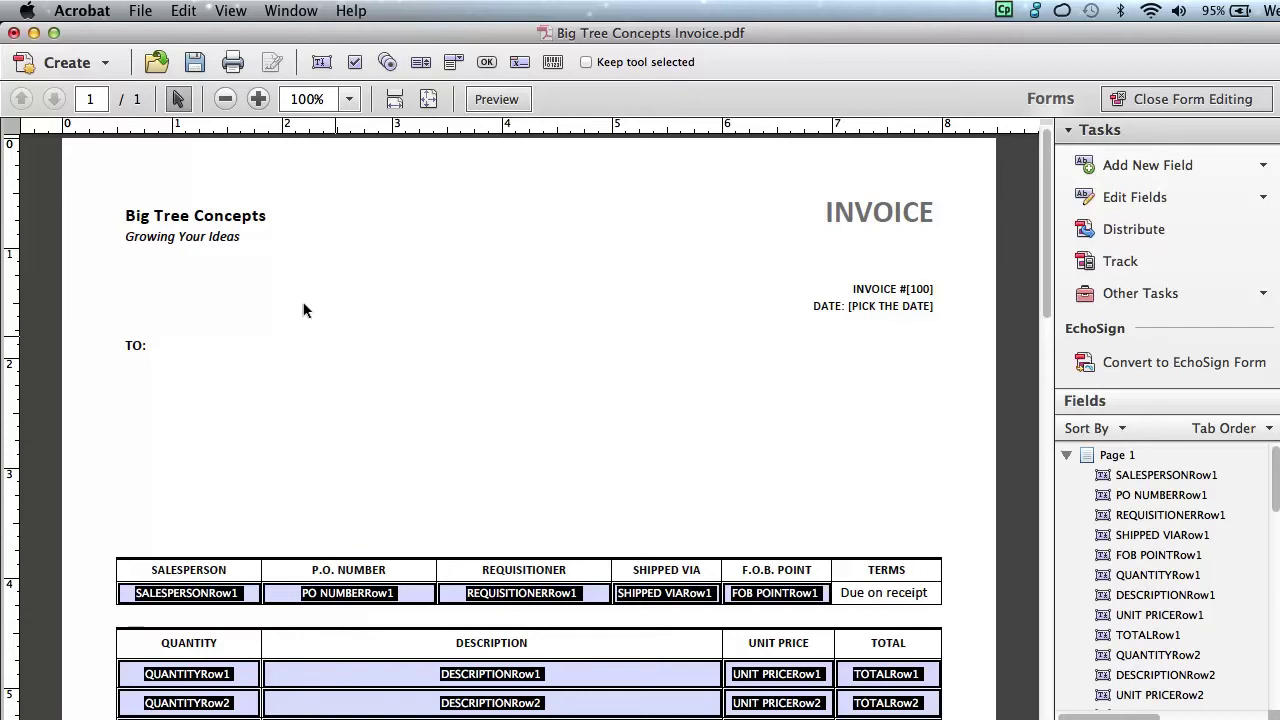
{"action": "left_click", "coordinate": [1040, 101]}
{"action": "left_click", "coordinate": [1040, 101]}
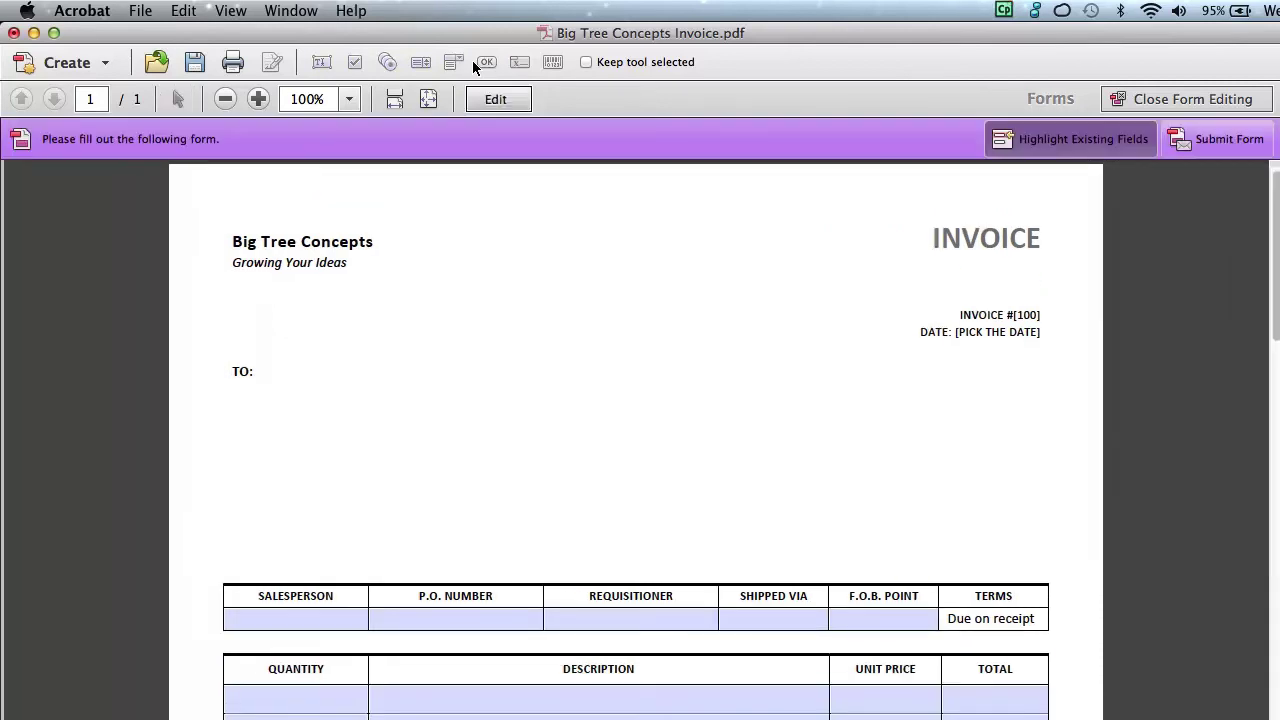
{"action": "left_click", "coordinate": [472, 101]}
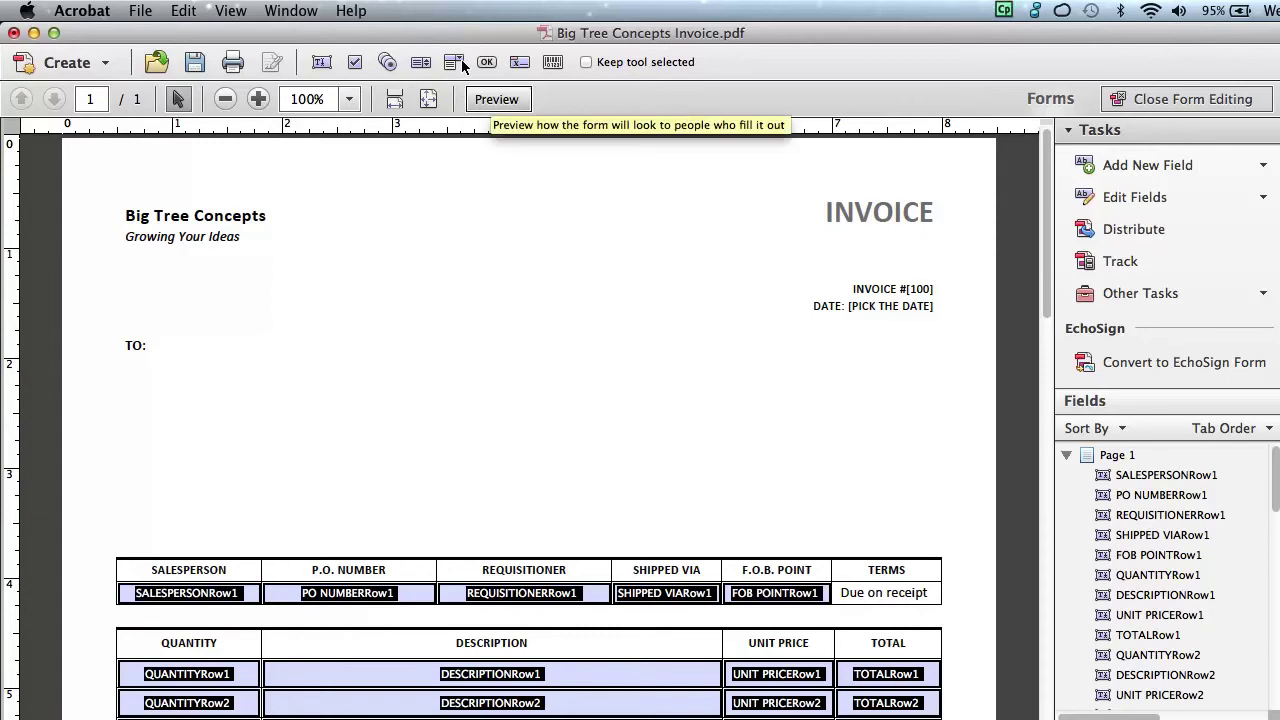
{"action": "left_click", "coordinate": [490, 97]}
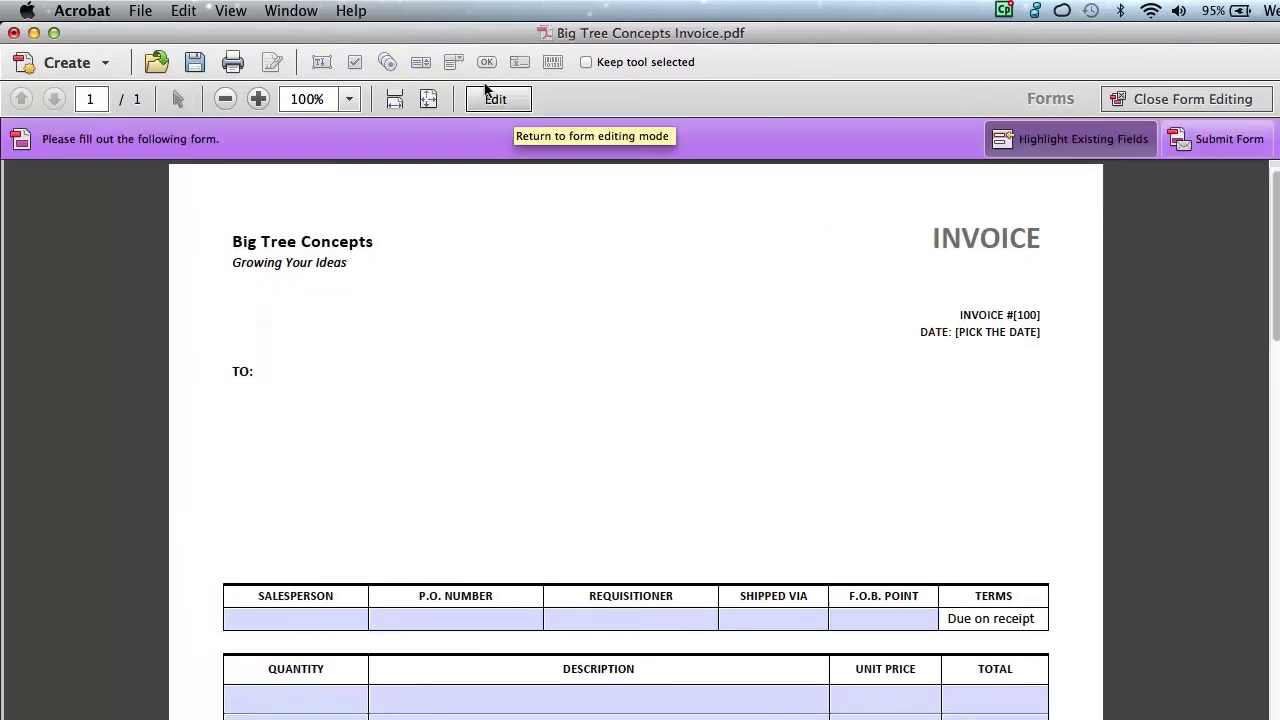
{"action": "left_click", "coordinate": [490, 97]}
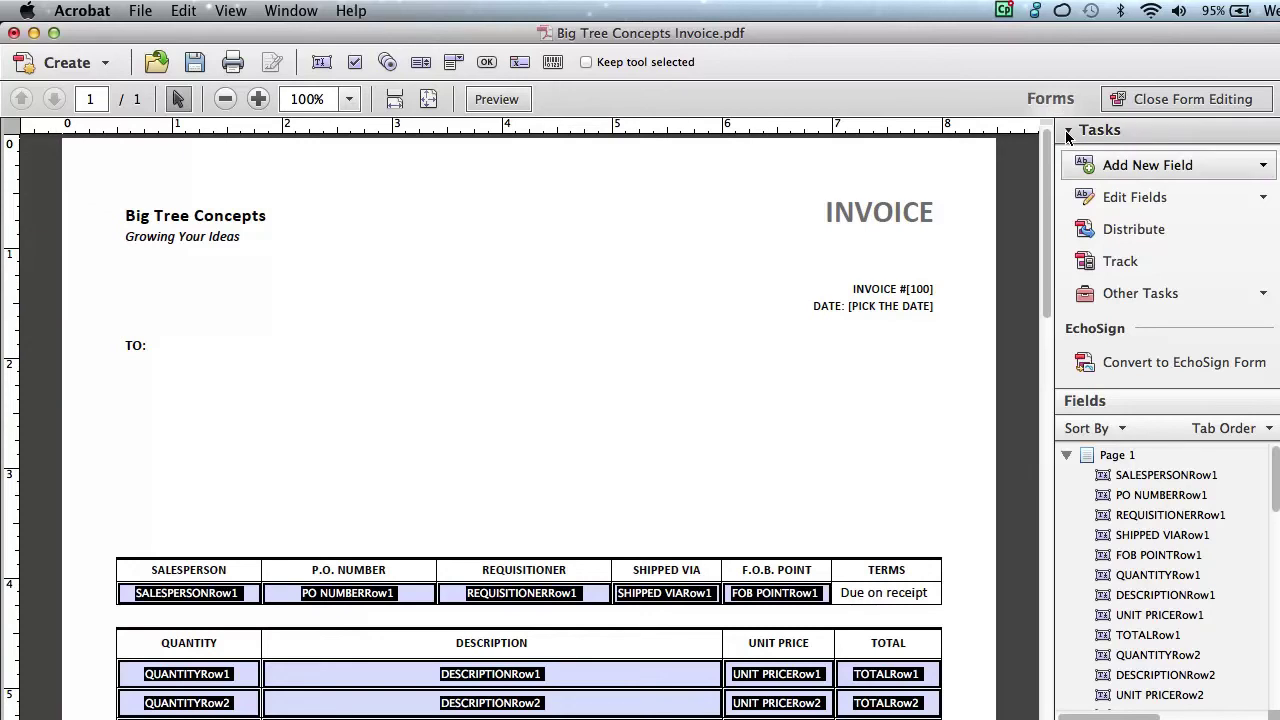
- Add a new text field, Text3, spanning the blank area under TO:
{"action": "left_click", "coordinate": [1095, 165]}
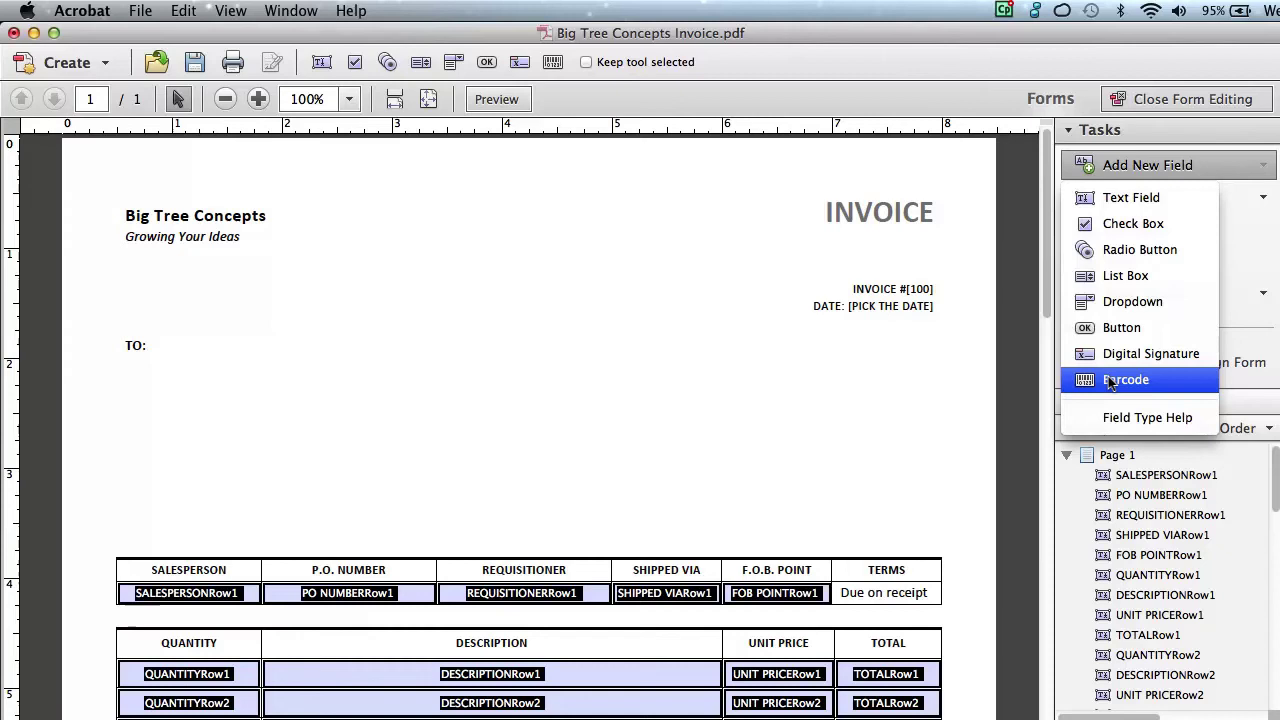
{"action": "left_click", "coordinate": [1113, 199]}
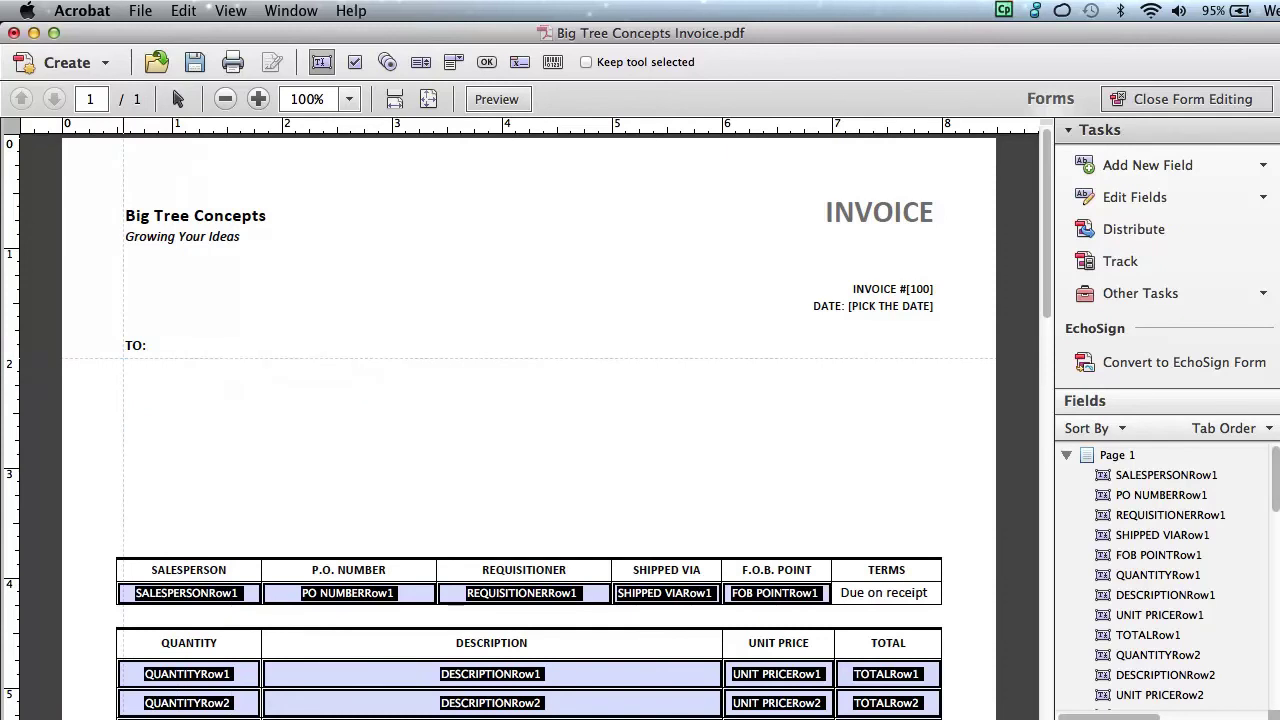
{"action": "left_click_drag", "start_coordinate": [123, 358], "coordinate": [832, 543]}
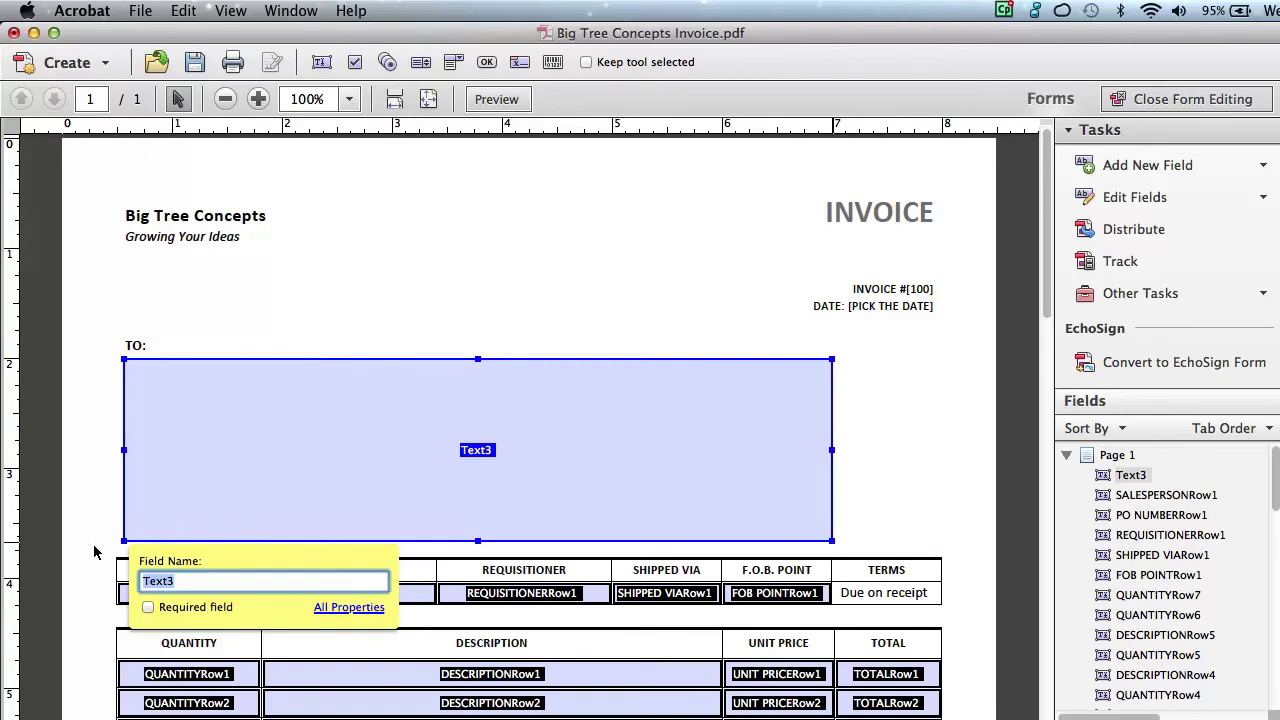
- Name the TO: field 'address' and open its Text Field Properties dialog
{"action": "type", "text": "address"}
{"action": "left_click", "coordinate": [274, 258]}
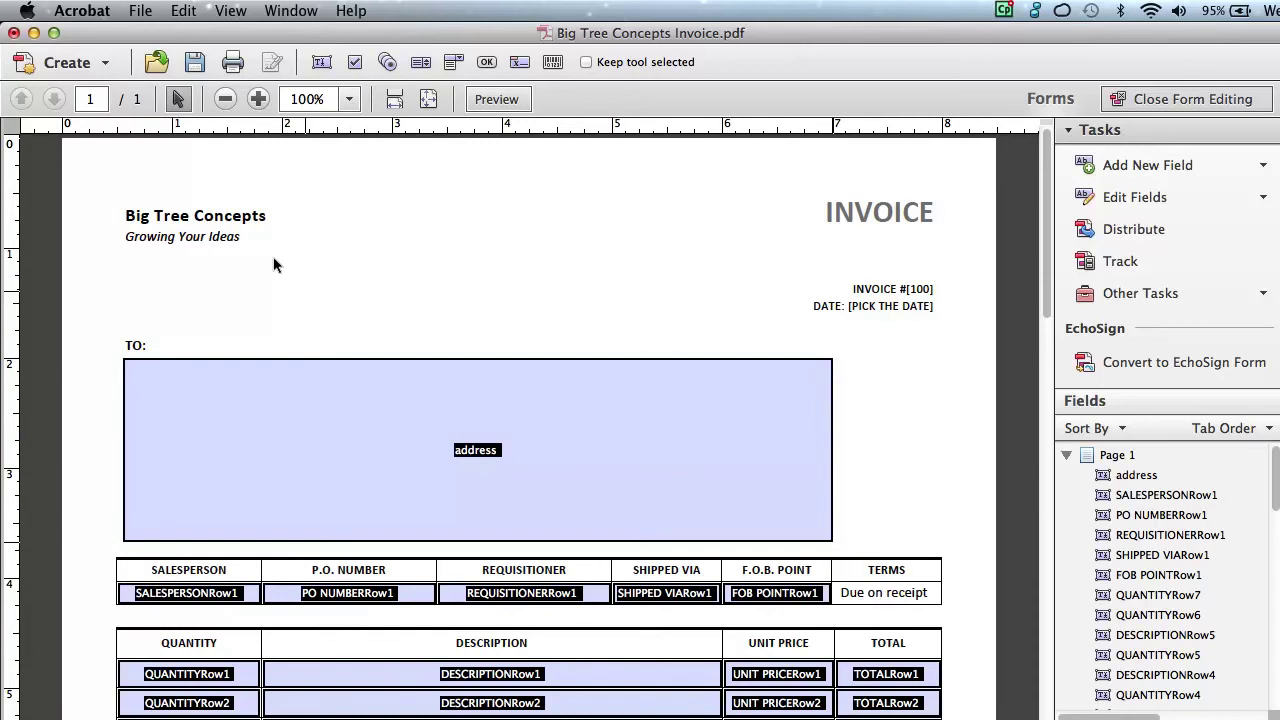
{"action": "left_click", "coordinate": [384, 364]}
{"action": "double_click", "coordinate": [412, 392]}
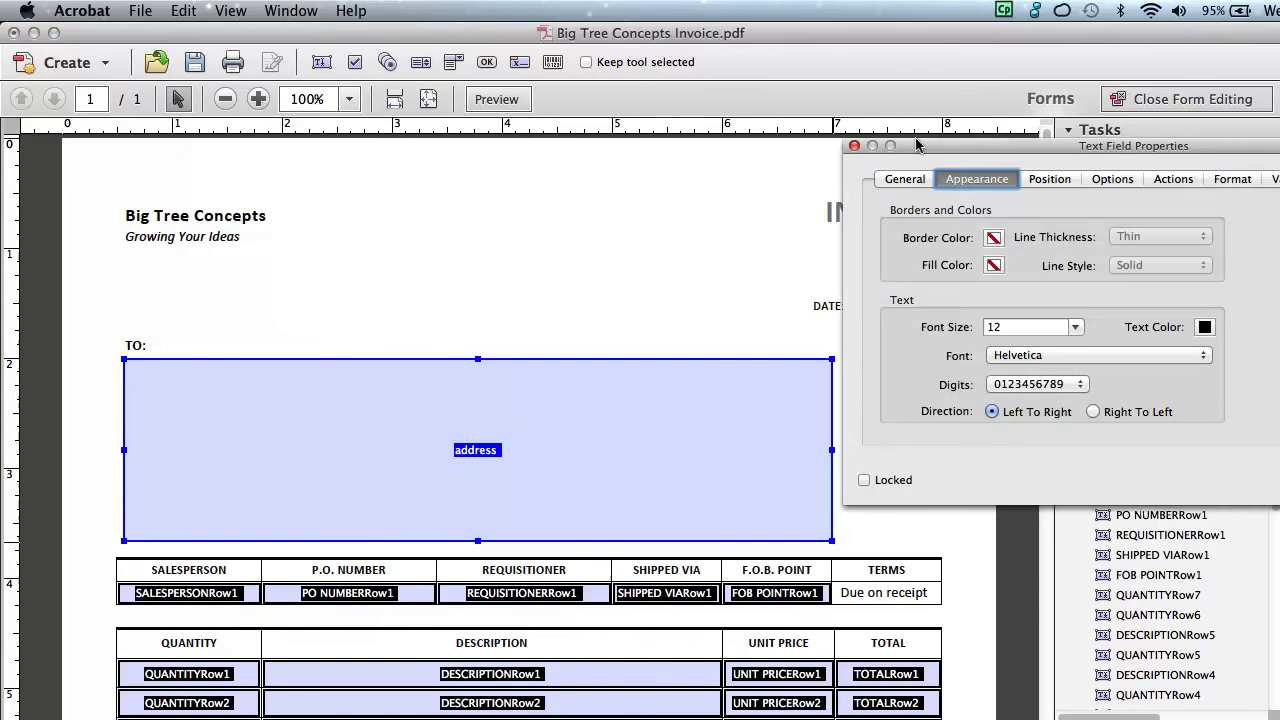
{"action": "left_click_drag", "start_coordinate": [916, 145], "coordinate": [755, 152]}
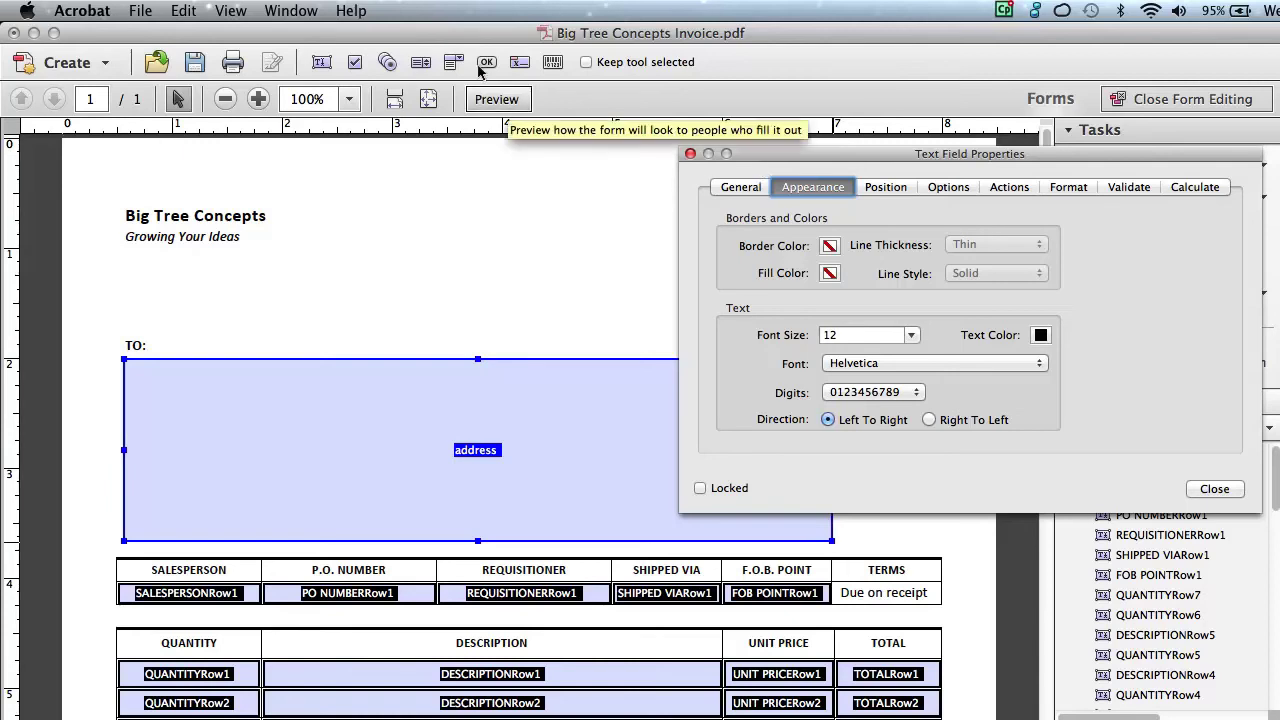
- Preview the form, type test text into the address field, then erase it
{"action": "left_click", "coordinate": [496, 99]}
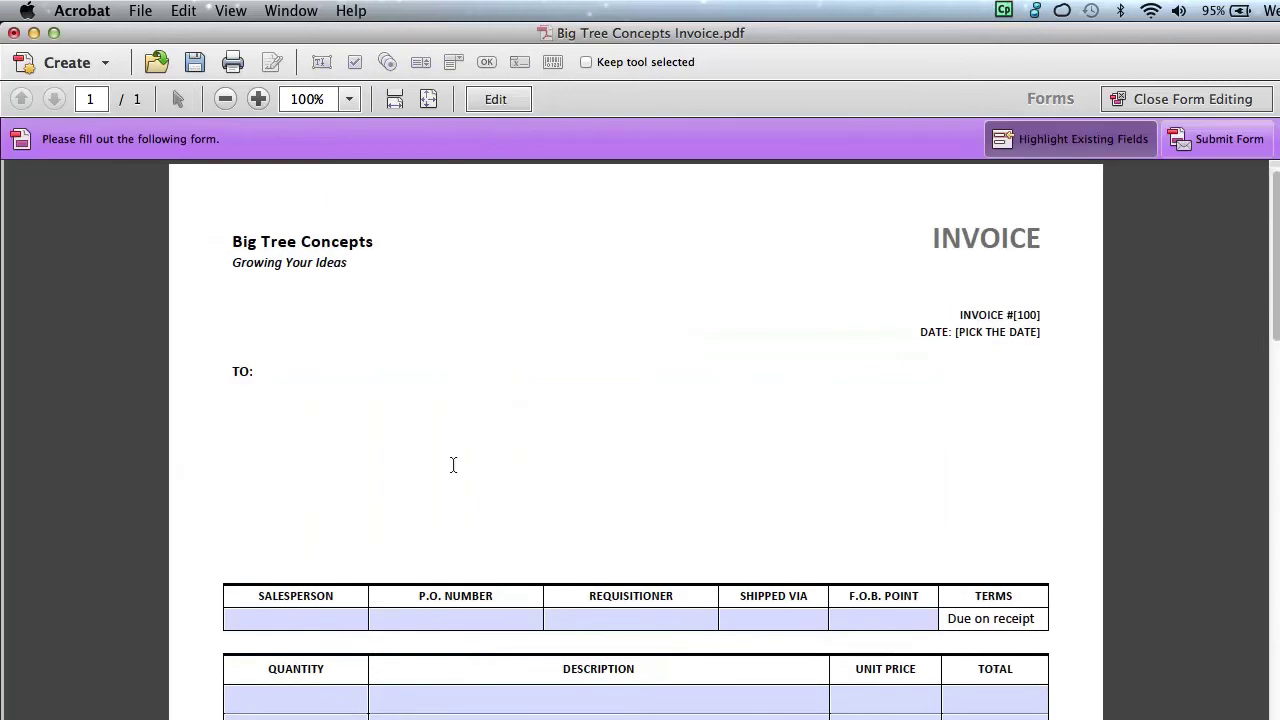
{"action": "type", "text": "fdsafdsafdsafdsa"}
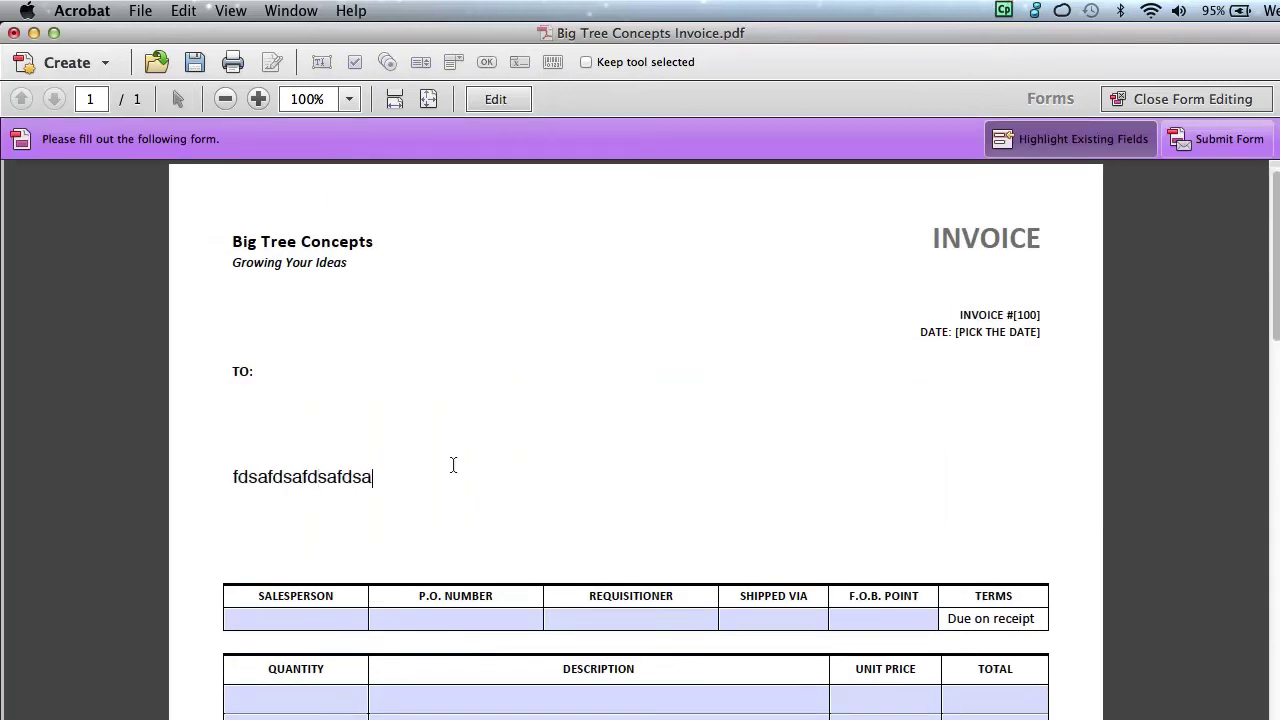
{"action": "type", "text": "fdsafdsafdsafsafas"}
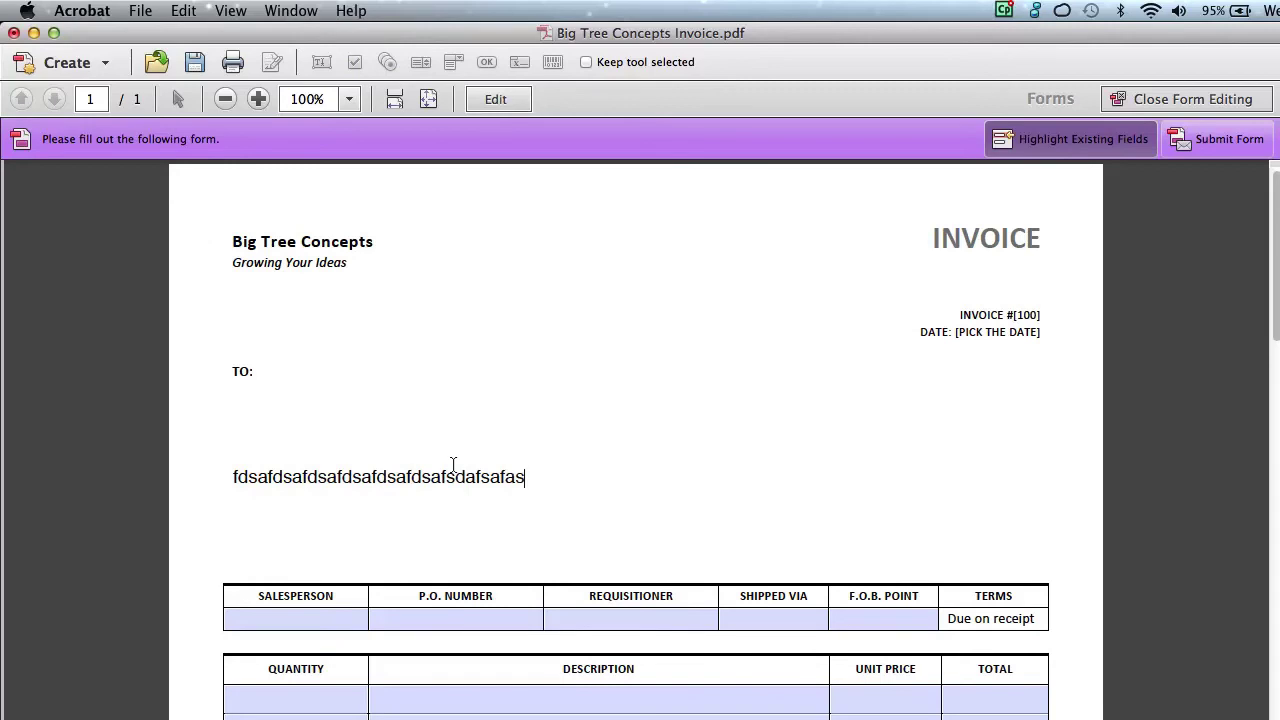
{"action": "key", "text": "BackSpace"}
{"action": "key", "text": "BackSpace"}
{"action": "key", "text": "BackSpace"}
{"action": "key", "text": "BackSpace"}
{"action": "key", "text": "BackSpace"}
{"action": "key", "text": "BackSpace"}
{"action": "key", "text": "BackSpace"}
{"action": "key", "text": "BackSpace"}
{"action": "key", "text": "BackSpace"}
{"action": "key", "text": "BackSpace"}
{"action": "key", "text": "BackSpace"}
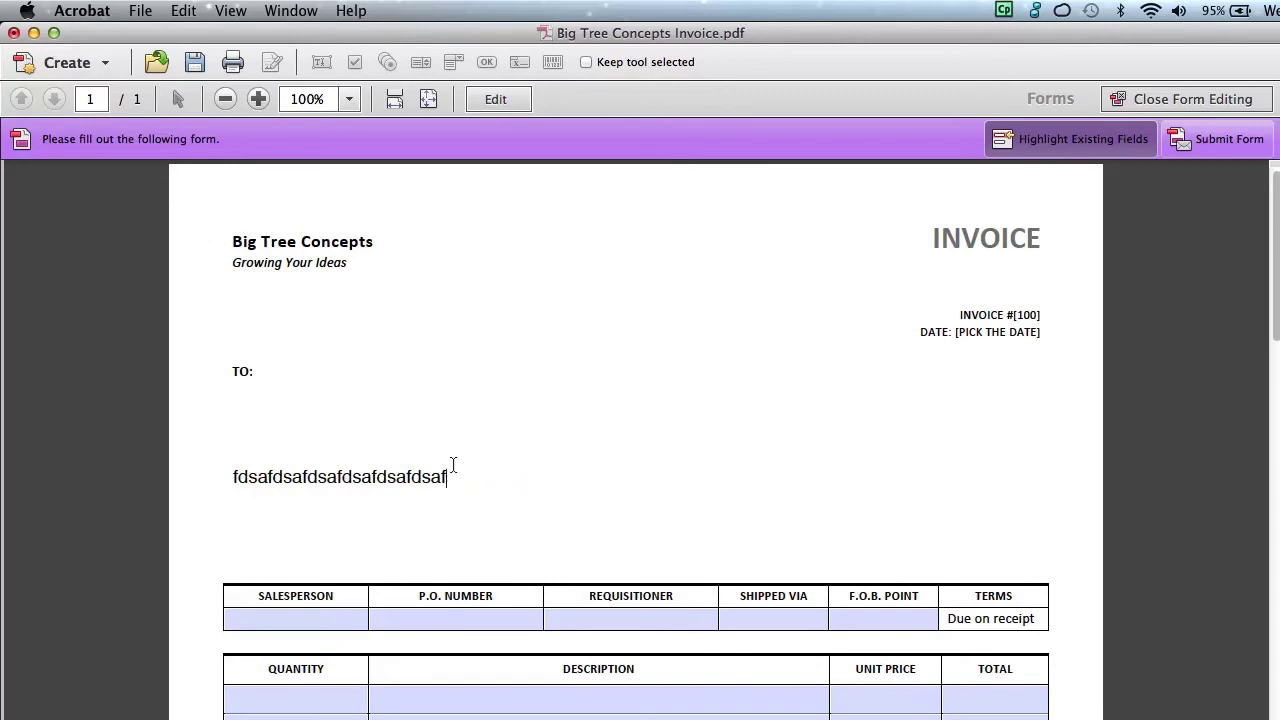
{"action": "key", "text": "BackSpace"}
{"action": "key", "text": "BackSpace"}
{"action": "key", "text": "BackSpace"}
{"action": "key", "text": "BackSpace"}
{"action": "key", "text": "BackSpace"}
{"action": "key", "text": "BackSpace"}
{"action": "key", "text": "BackSpace"}
{"action": "key", "text": "BackSpace"}
{"action": "key", "text": "BackSpace"}
{"action": "key", "text": "BackSpace"}
{"action": "key", "text": "BackSpace"}
{"action": "key", "text": "BackSpace"}
{"action": "key", "text": "BackSpace"}
{"action": "key", "text": "BackSpace"}
{"action": "key", "text": "BackSpace"}
{"action": "key", "text": "BackSpace"}
{"action": "key", "text": "BackSpace"}
{"action": "key", "text": "BackSpace"}
{"action": "key", "text": "BackSpace"}
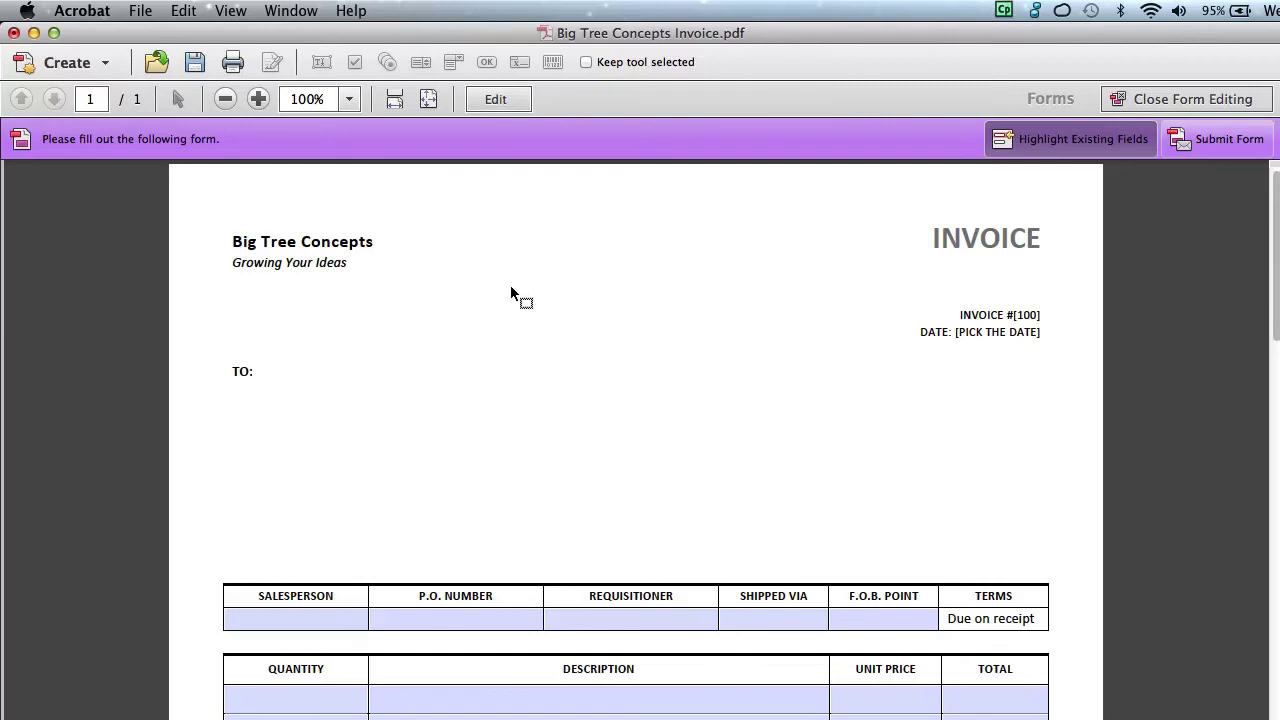
- Enable Multi-line on the address field's Options tab, then return to Preview
{"action": "left_click", "coordinate": [495, 99]}
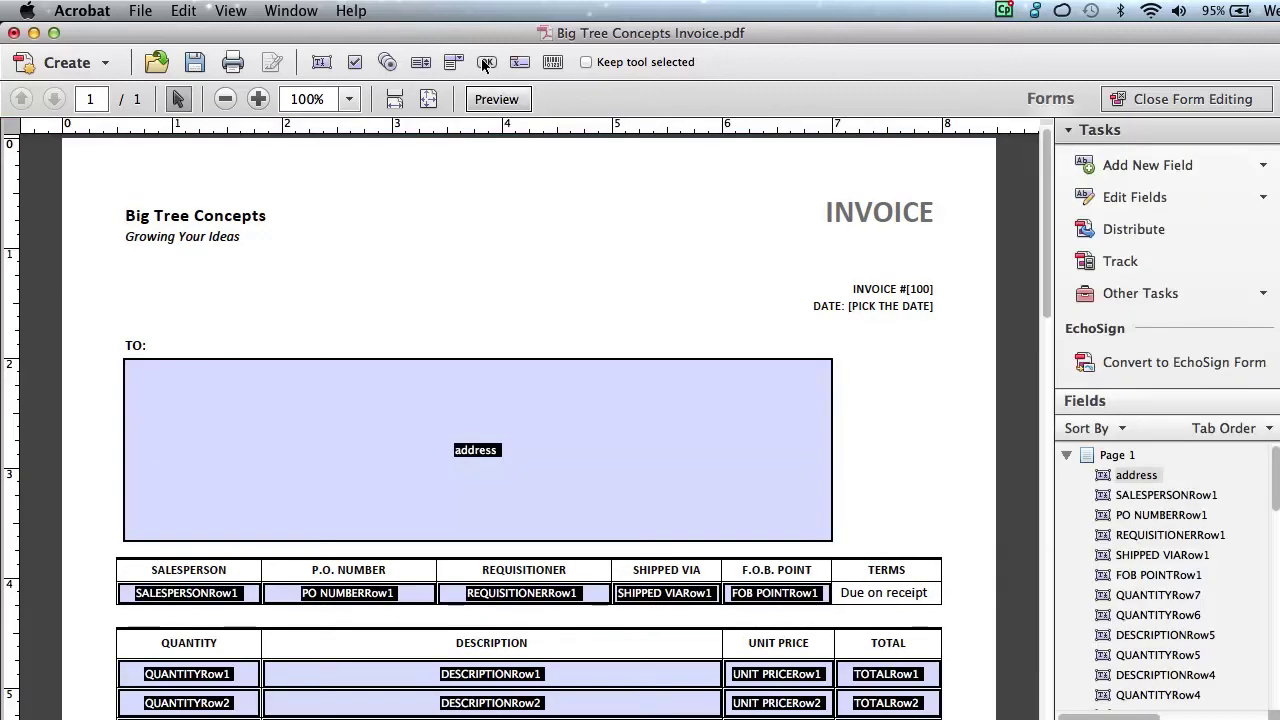
{"action": "left_click", "coordinate": [564, 398]}
{"action": "double_click", "coordinate": [575, 442]}
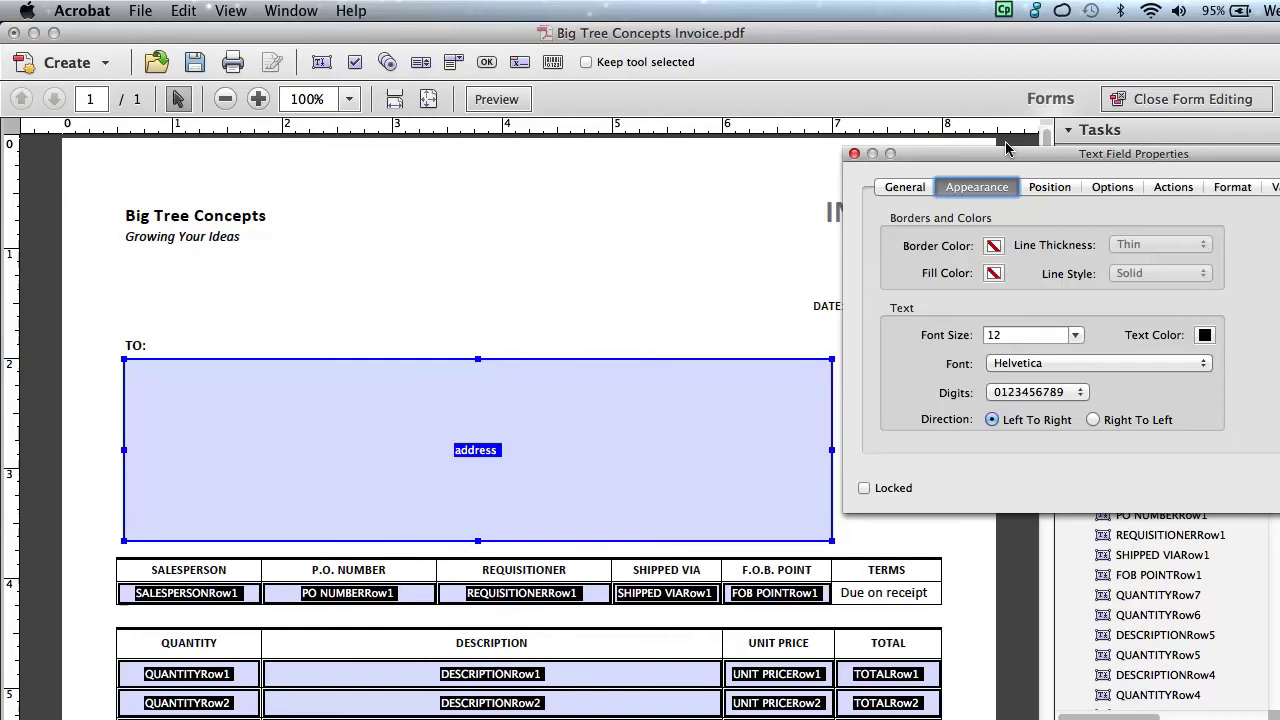
{"action": "left_click_drag", "start_coordinate": [1003, 150], "coordinate": [758, 163]}
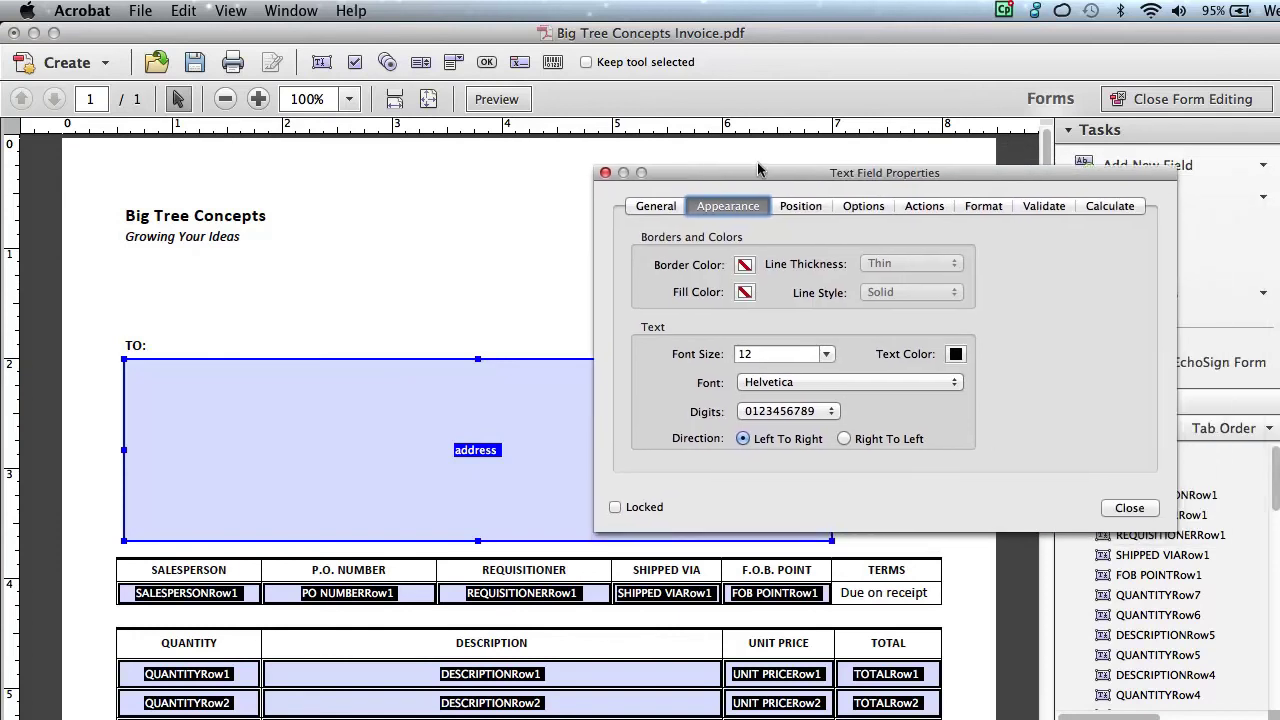
{"action": "left_click", "coordinate": [849, 205]}
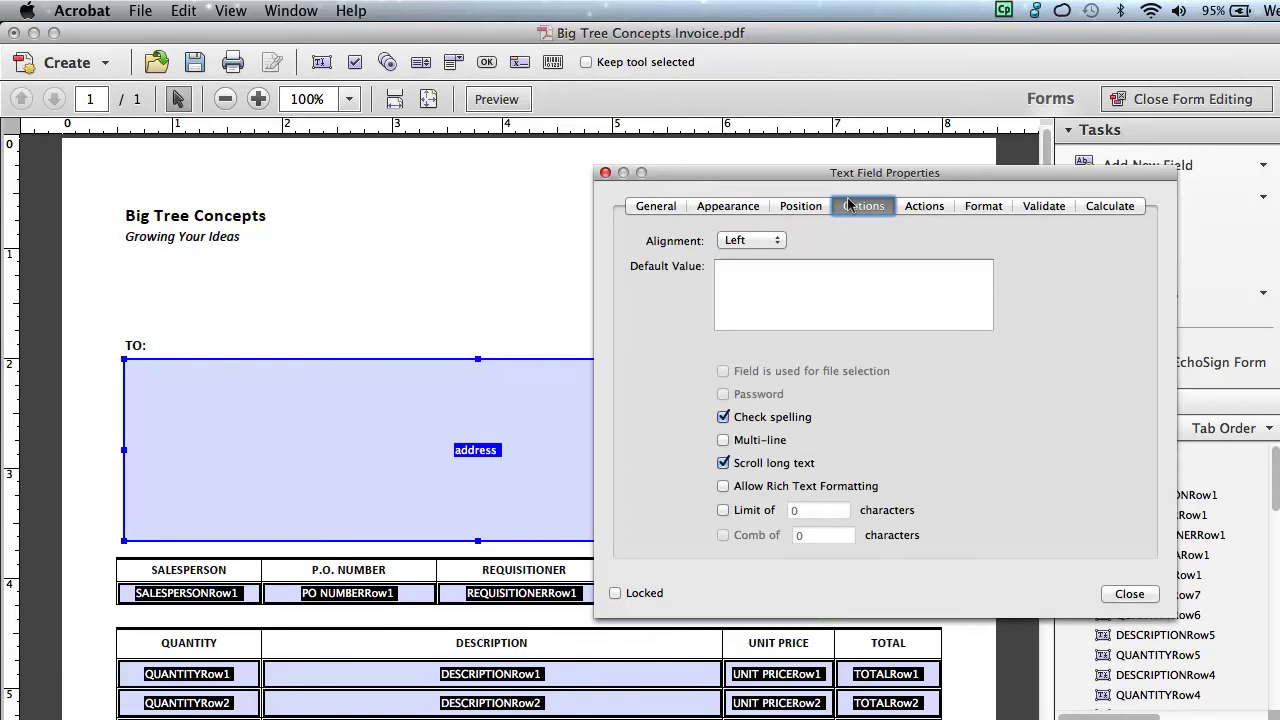
{"action": "left_click", "coordinate": [723, 440]}
{"action": "left_click_drag", "start_coordinate": [760, 172], "coordinate": [1009, 172]}
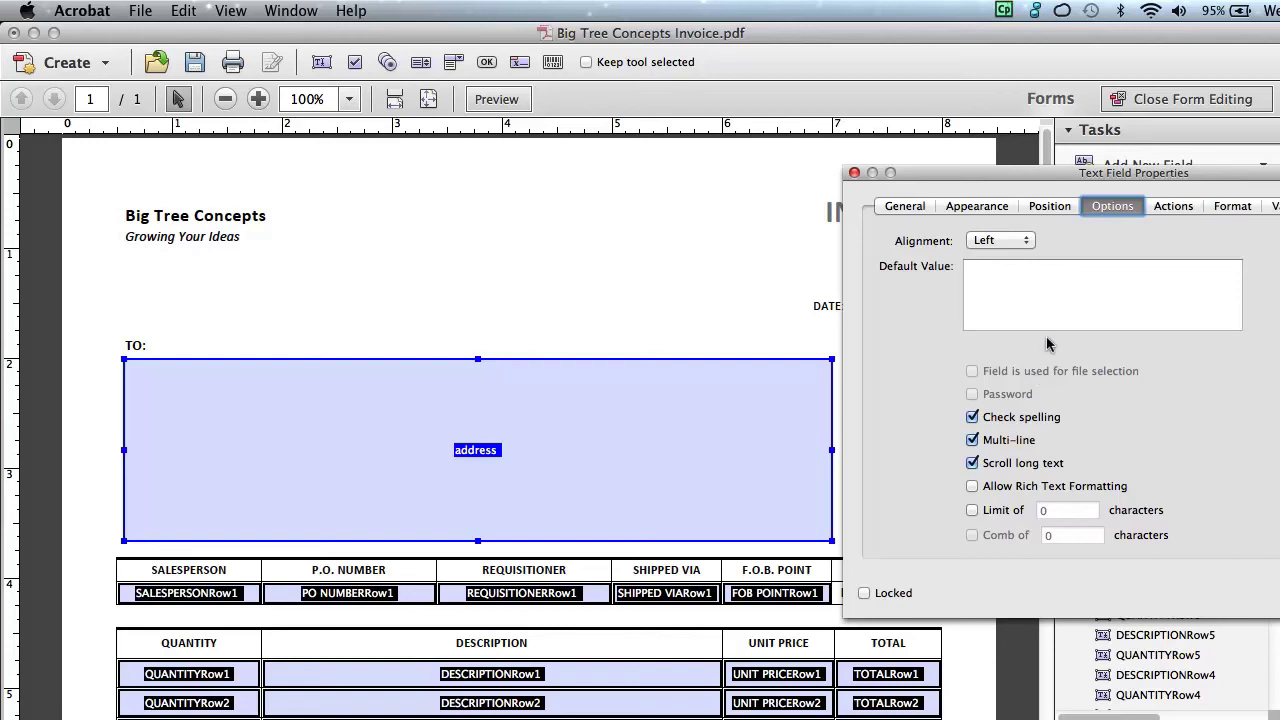
{"action": "left_click", "coordinate": [980, 205]}
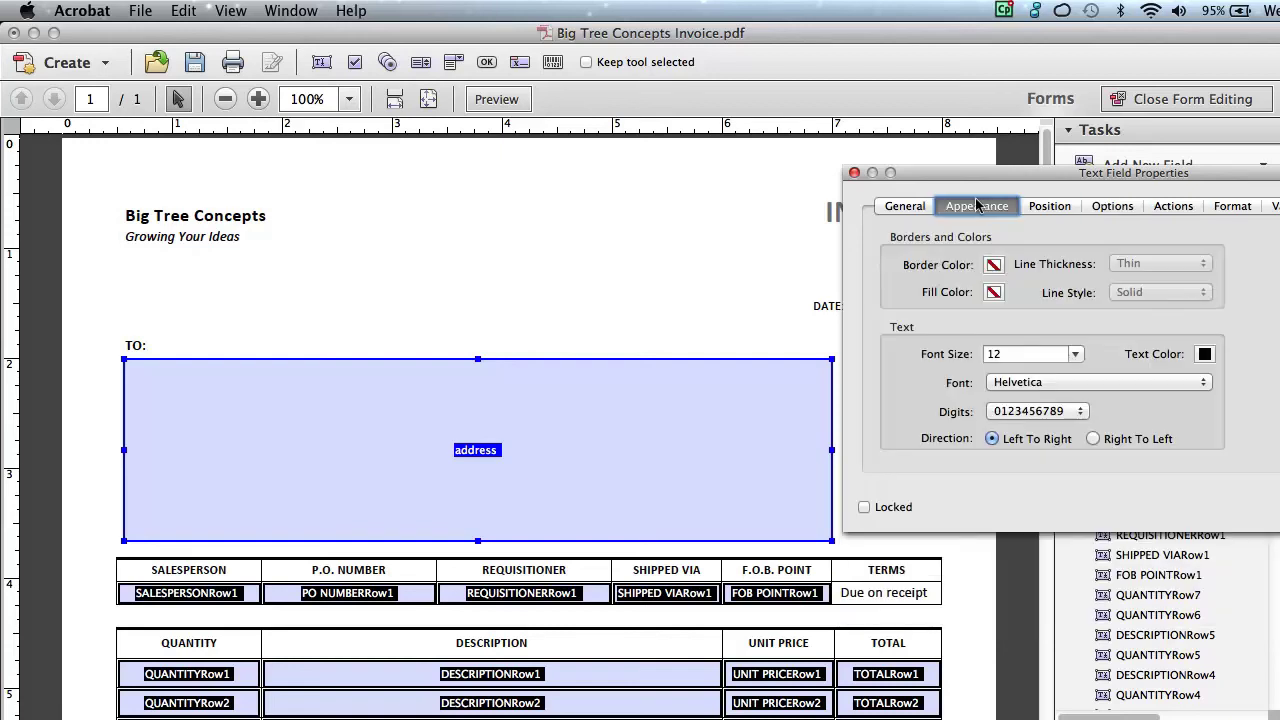
{"action": "left_click", "coordinate": [497, 98]}
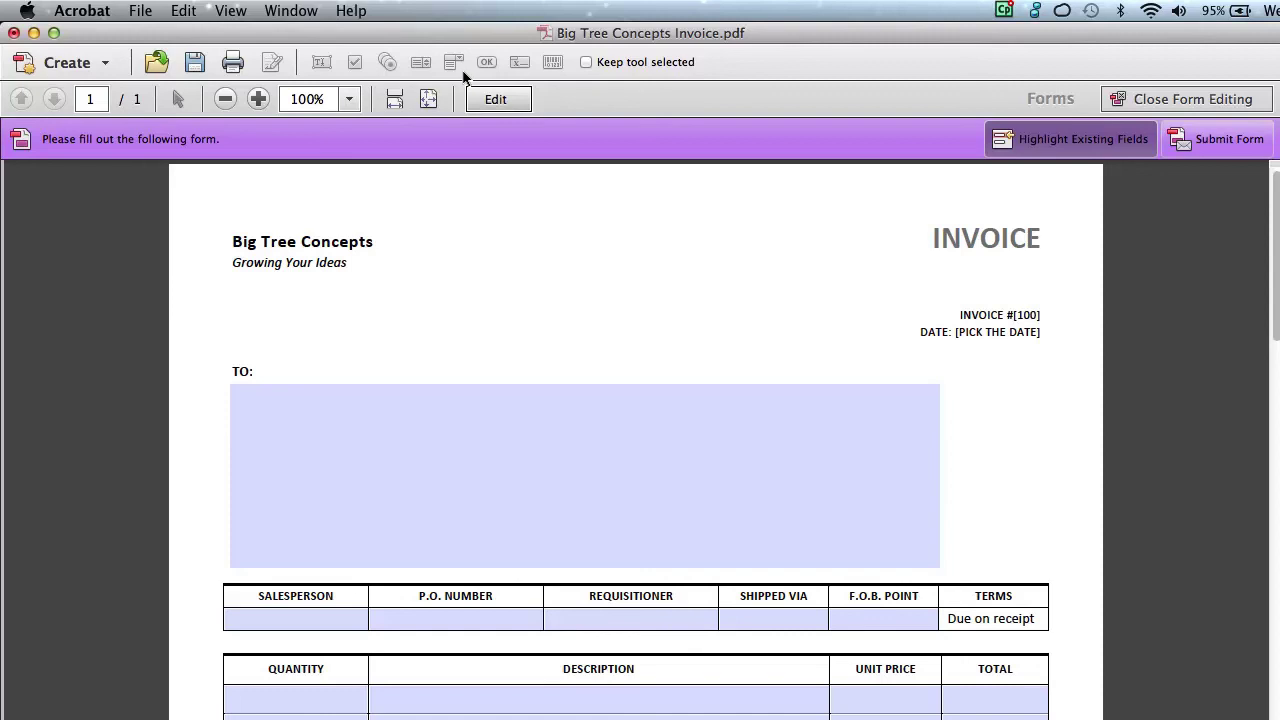
- Set the address field's border colour to opaque black
{"action": "left_click", "coordinate": [485, 99]}
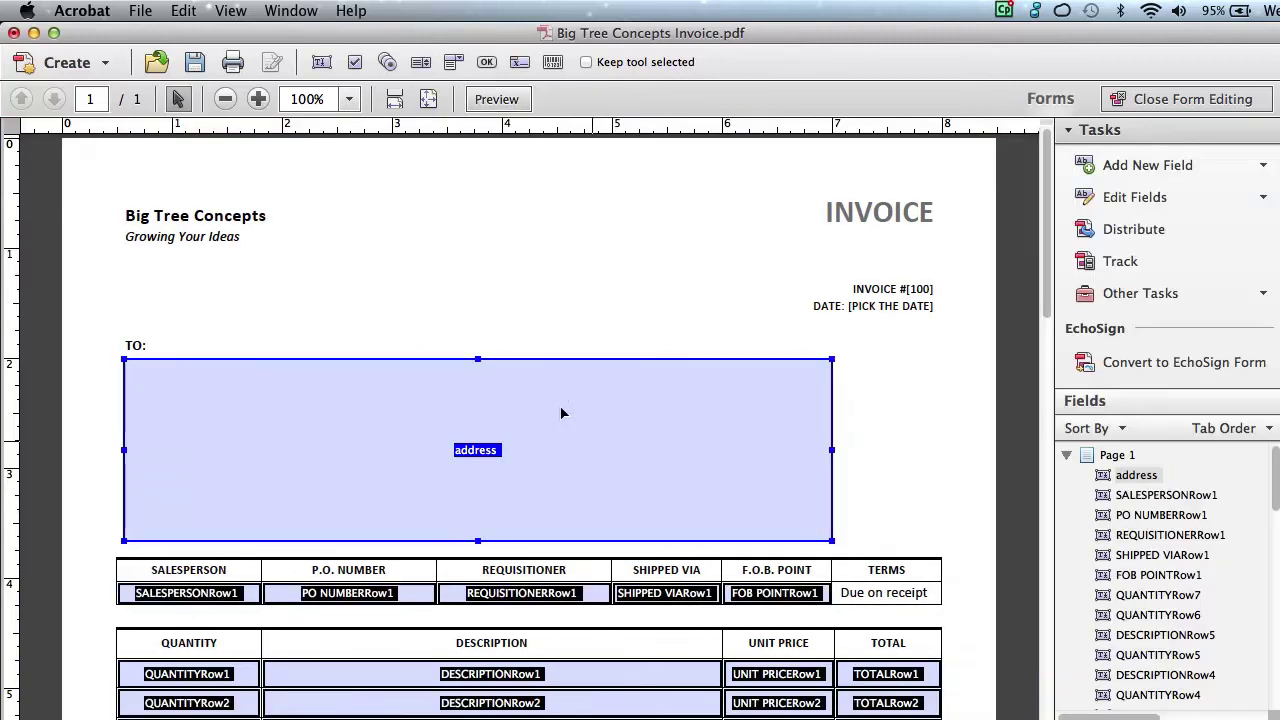
{"action": "double_click", "coordinate": [561, 413]}
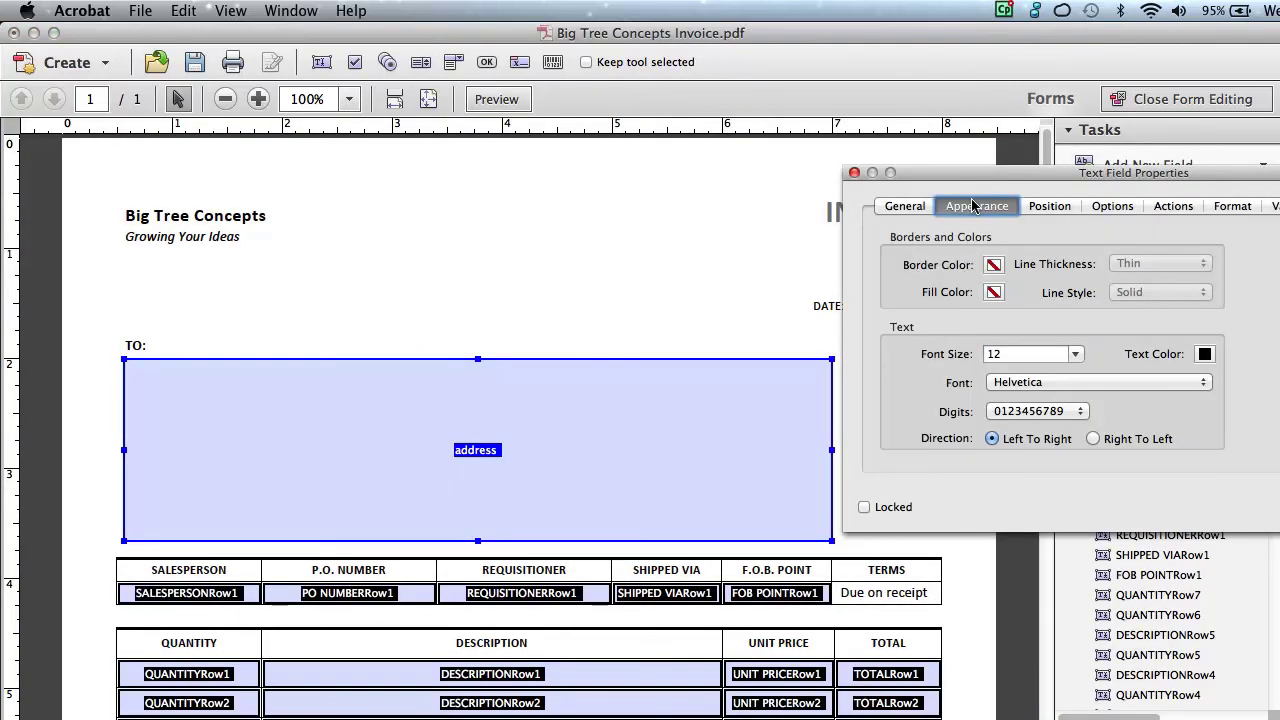
{"action": "left_click", "coordinate": [993, 264]}
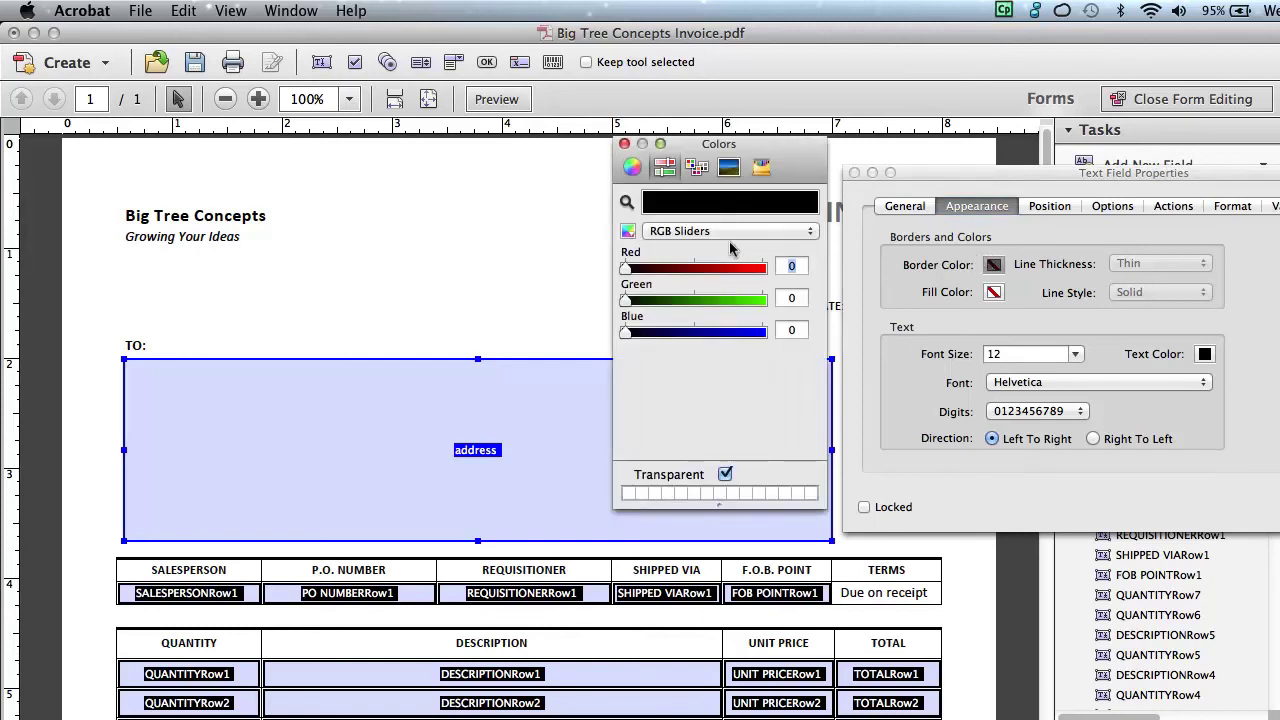
{"action": "left_click", "coordinate": [696, 167]}
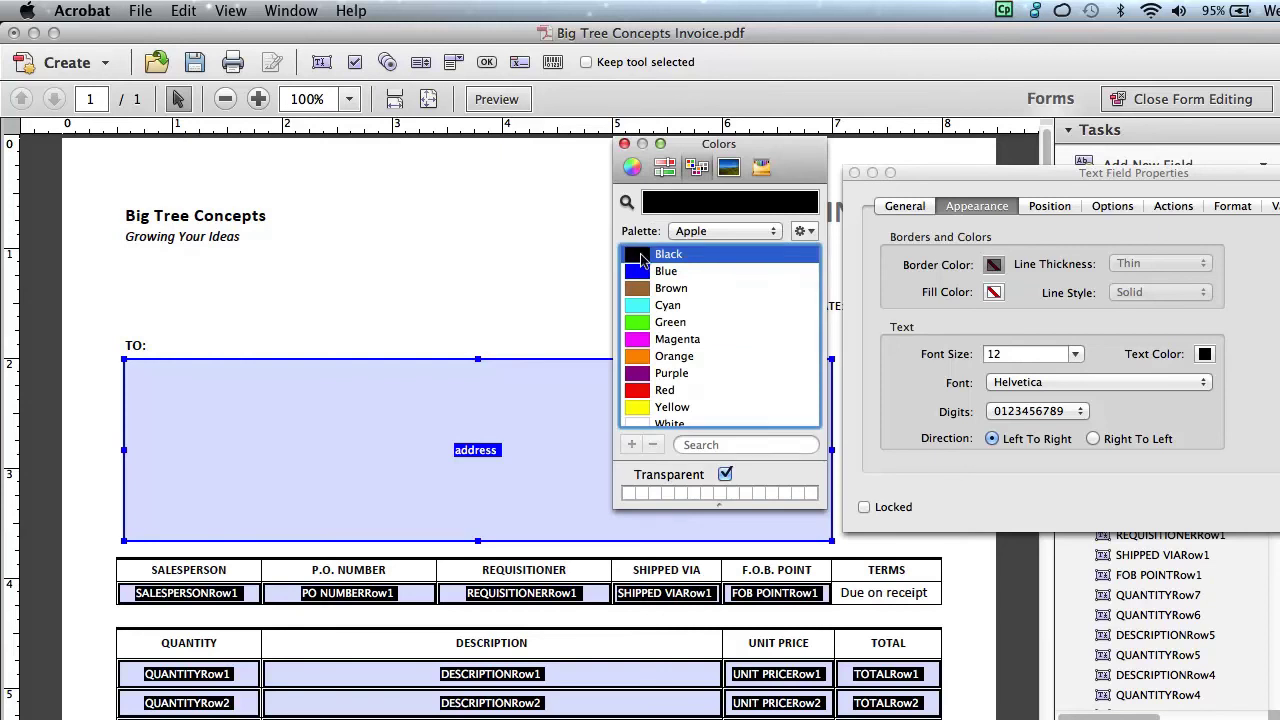
{"action": "left_click", "coordinate": [724, 475]}
{"action": "left_click", "coordinate": [624, 144]}
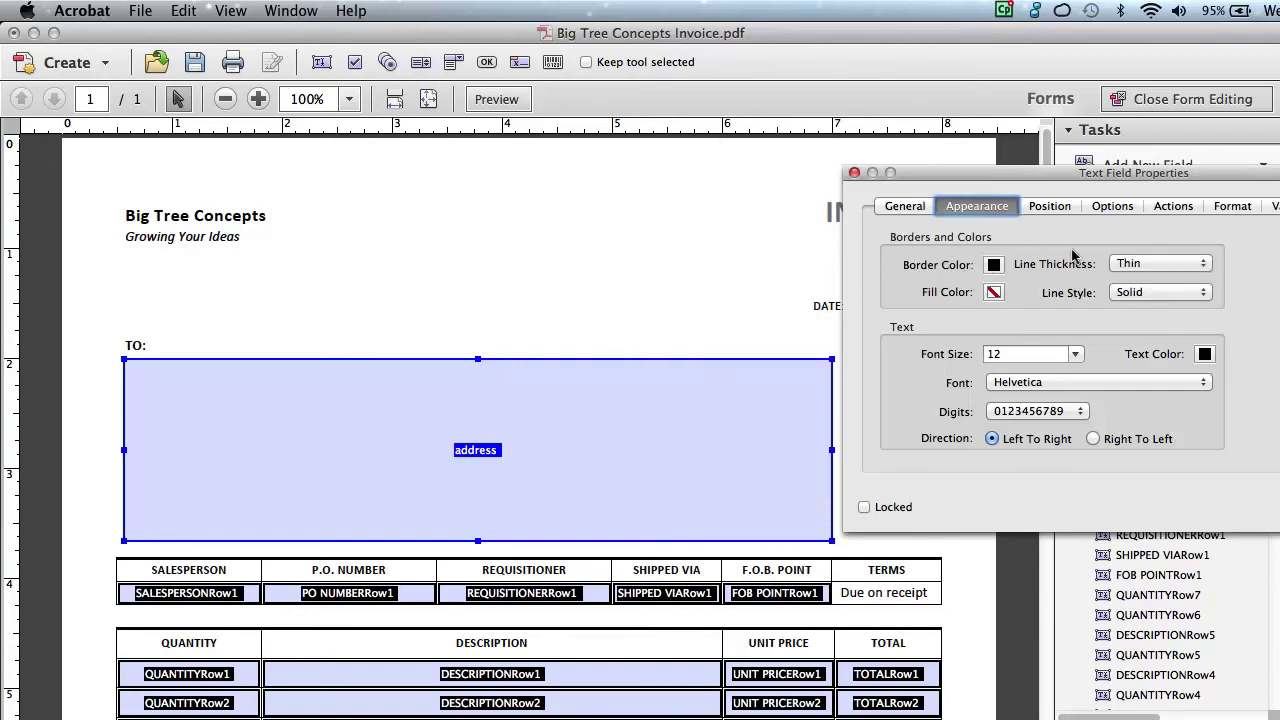
- Set border thickness to Medium and font size to 14, then close the properties
{"action": "left_click", "coordinate": [1118, 262]}
{"action": "left_click", "coordinate": [1122, 278]}
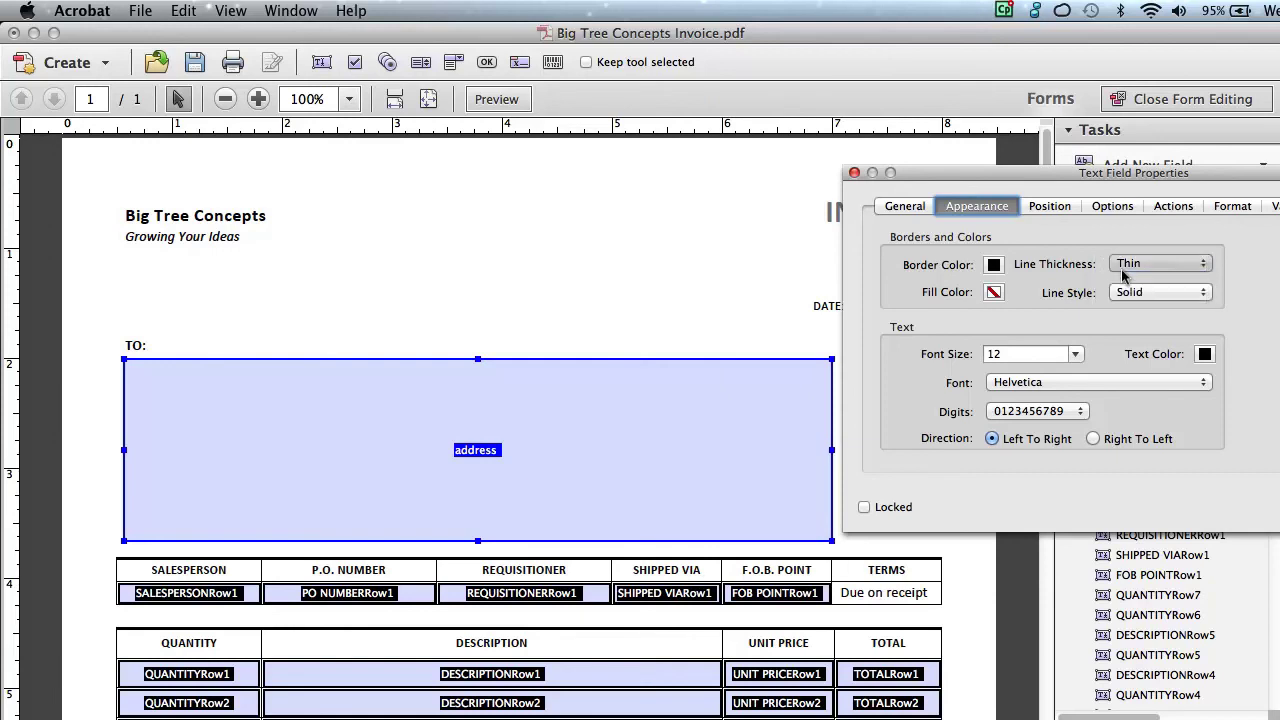
{"action": "left_click", "coordinate": [1075, 354]}
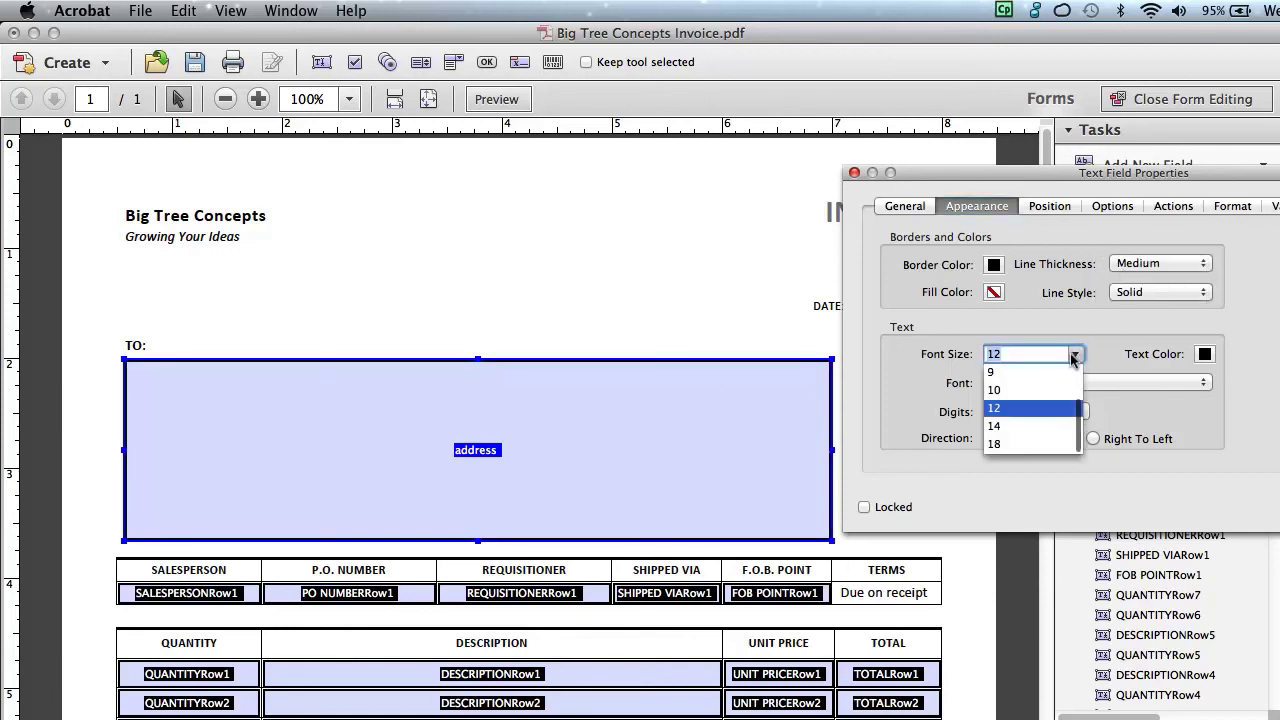
{"action": "left_click", "coordinate": [993, 426]}
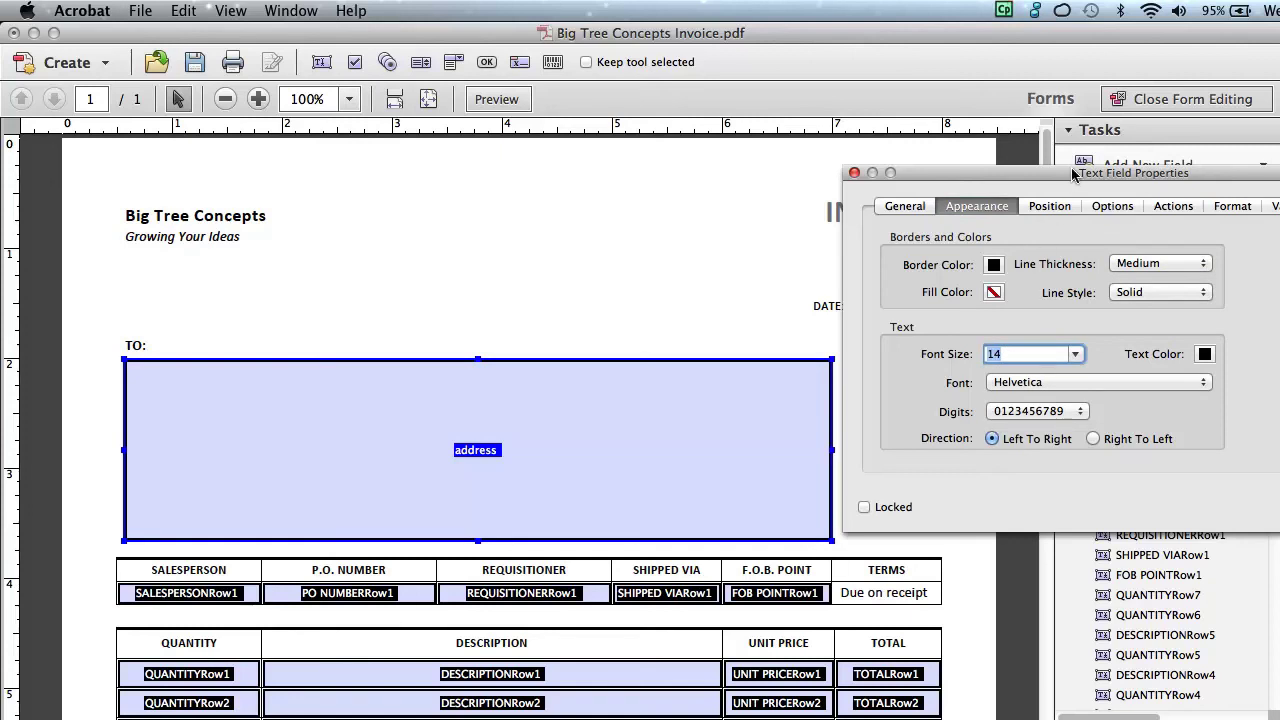
{"action": "left_click_drag", "start_coordinate": [1050, 173], "coordinate": [860, 160]}
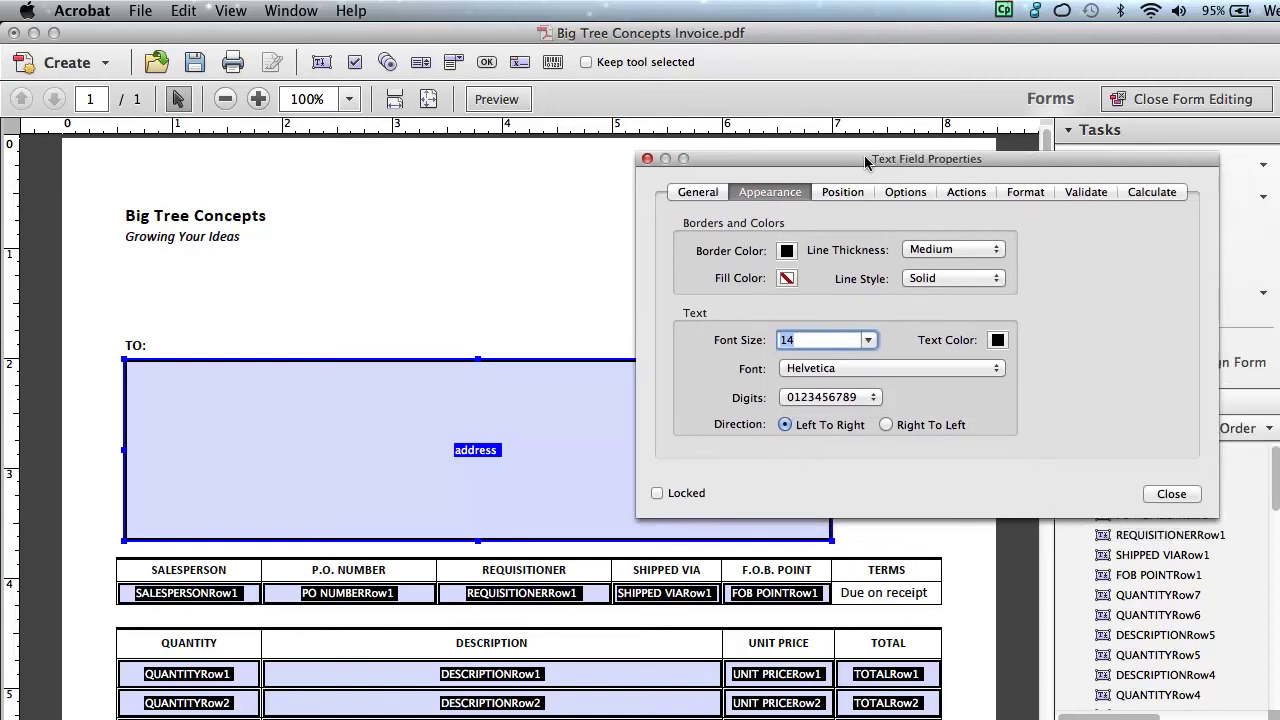
{"action": "left_click", "coordinate": [1168, 494]}
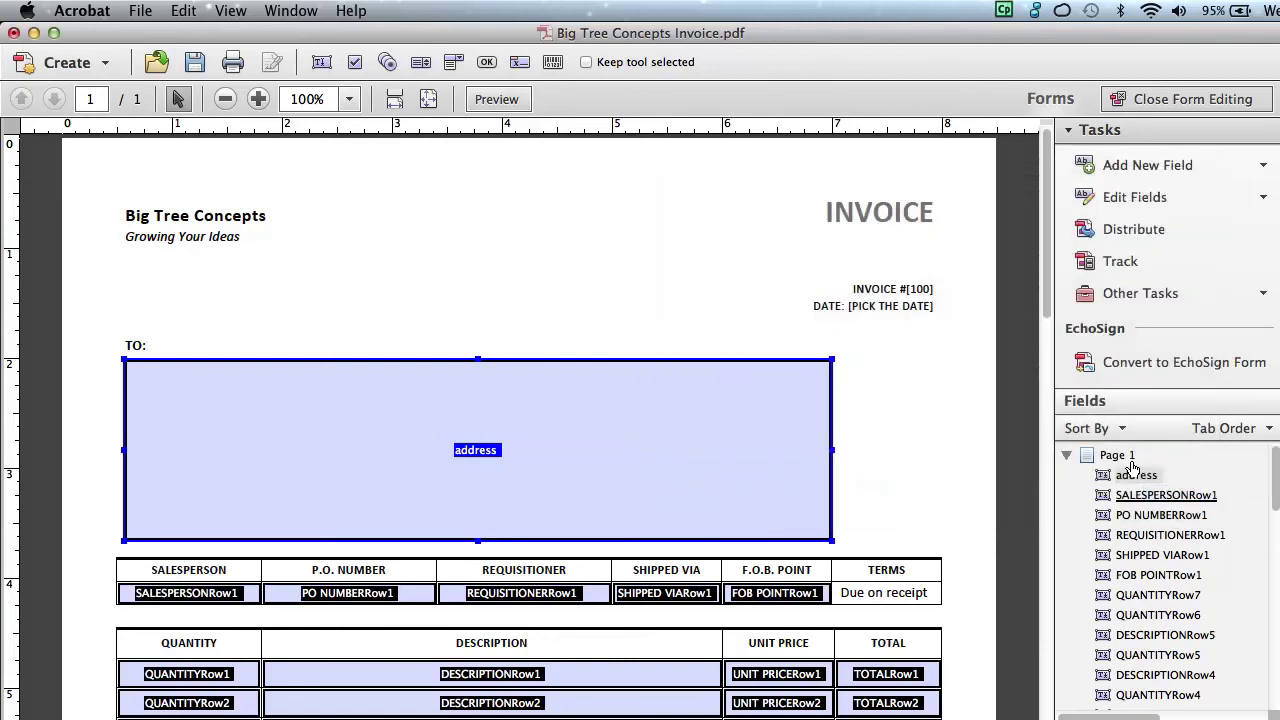
- In Preview, type three test lines into the address field, then select all and delete them
{"action": "left_click", "coordinate": [496, 99]}
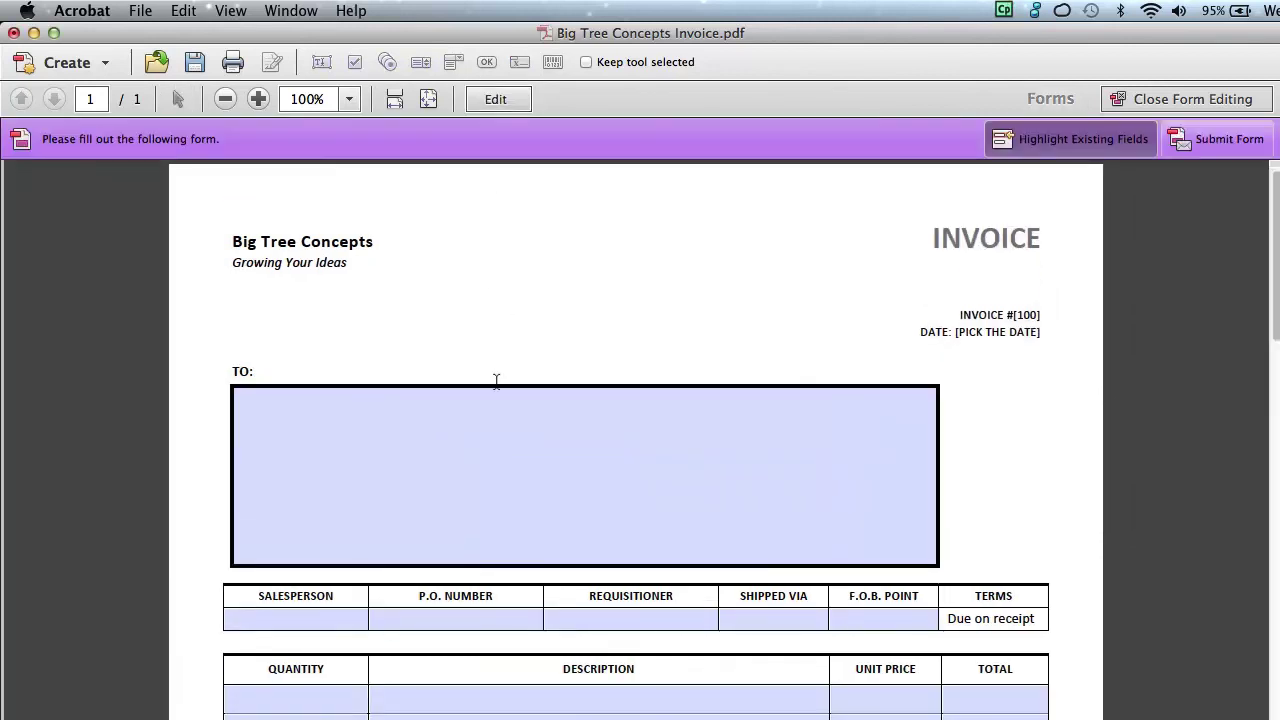
{"action": "left_click", "coordinate": [496, 382]}
{"action": "type", "text": "dafdafads"}
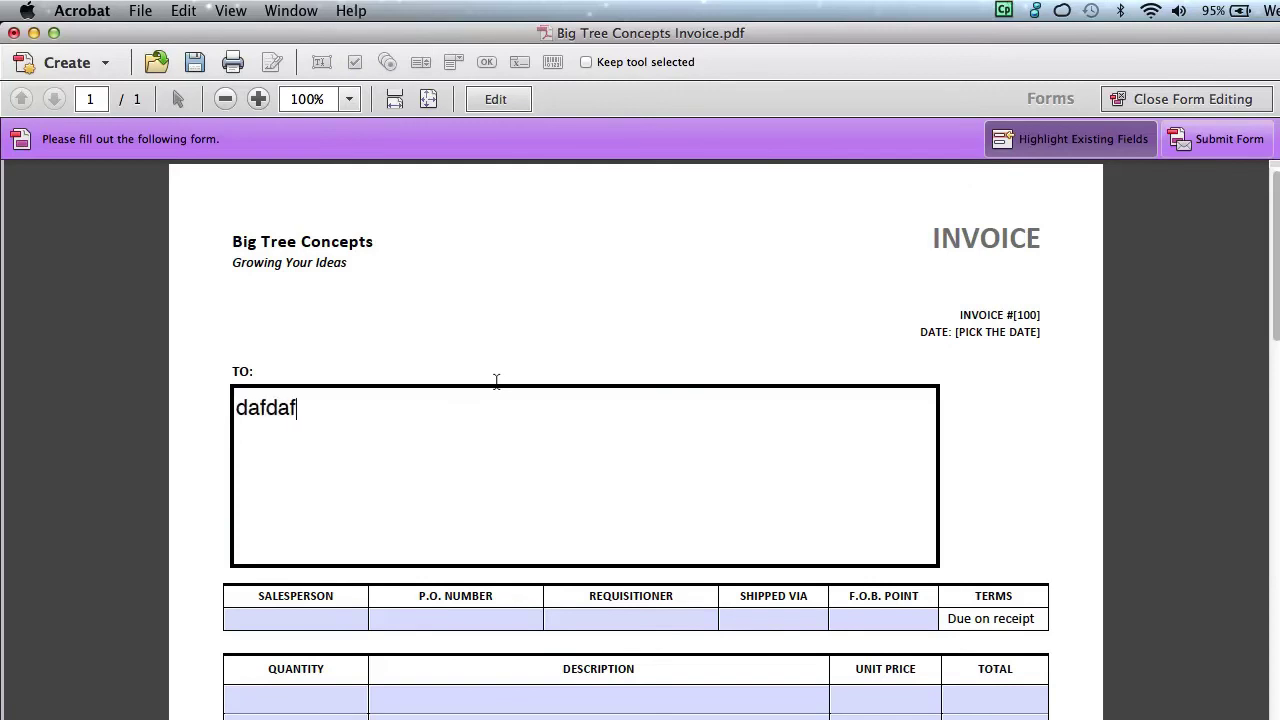
{"action": "key", "text": "Return"}
{"action": "type", "text": "asfdasfdafsad"}
{"action": "key", "text": "Return"}
{"action": "type", "text": "fdsafdsafdsfas"}
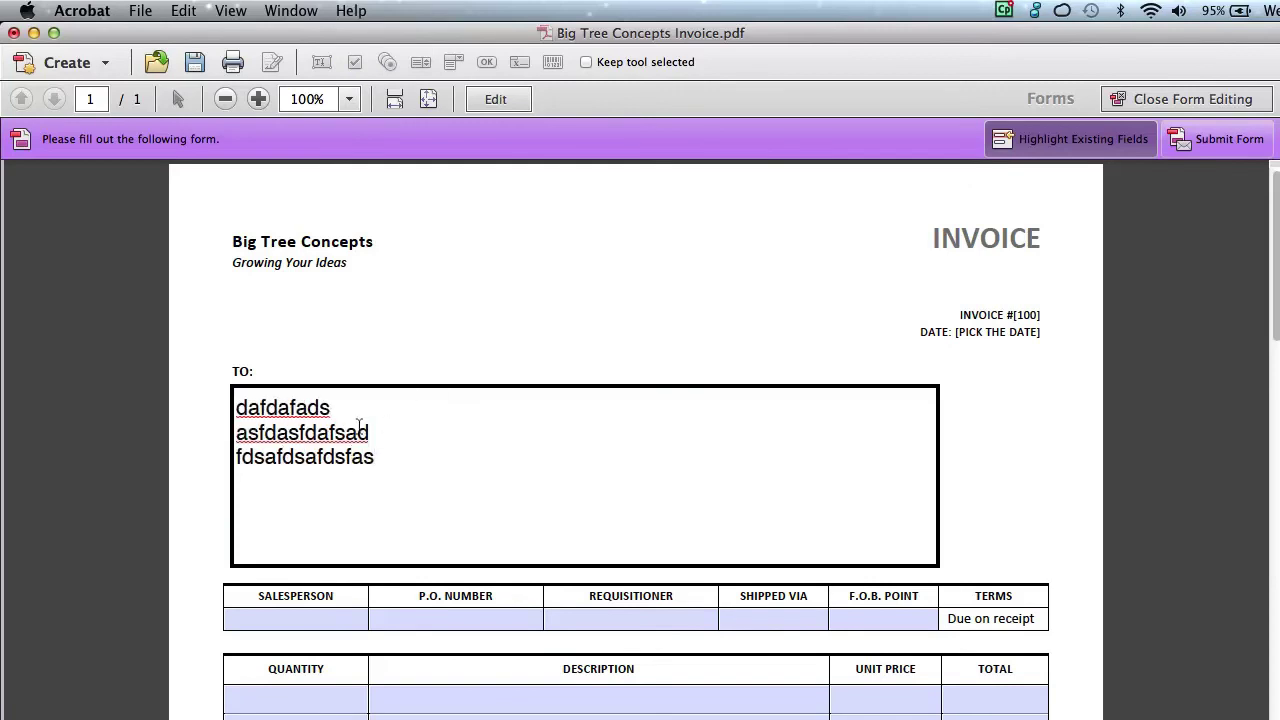
{"action": "key", "text": "super+a"}
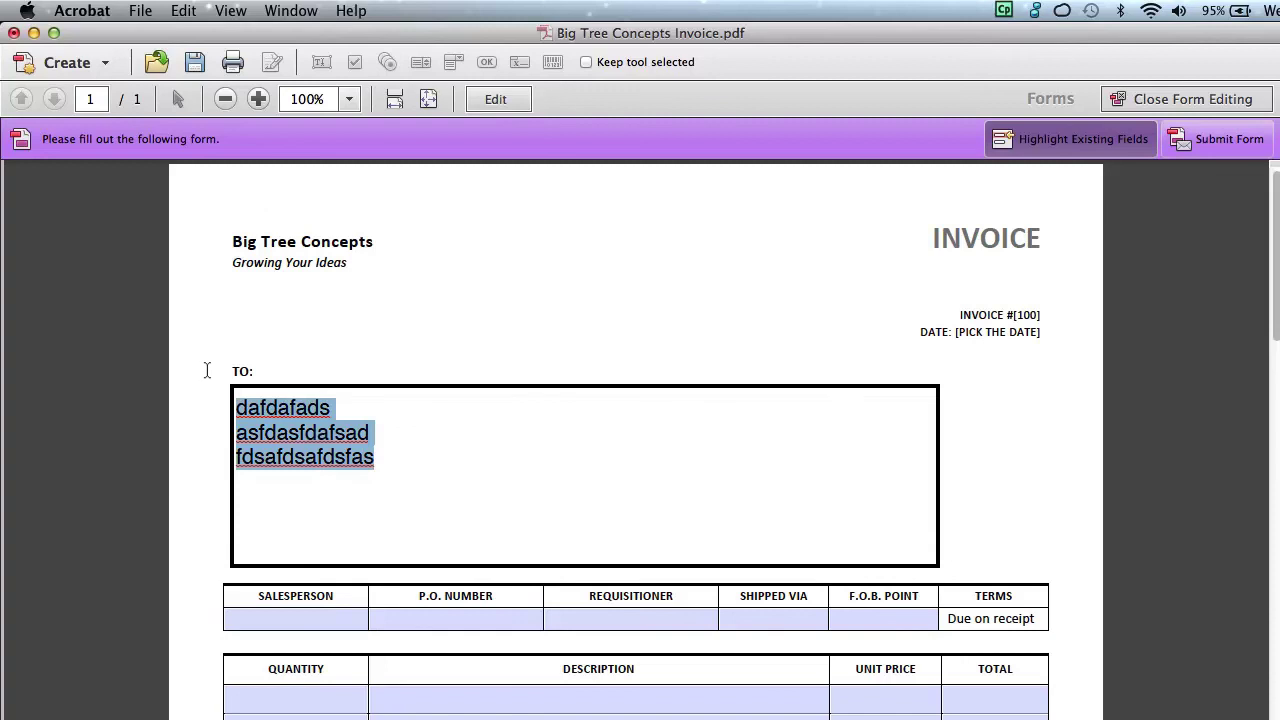
{"action": "key", "text": "BackSpace"}
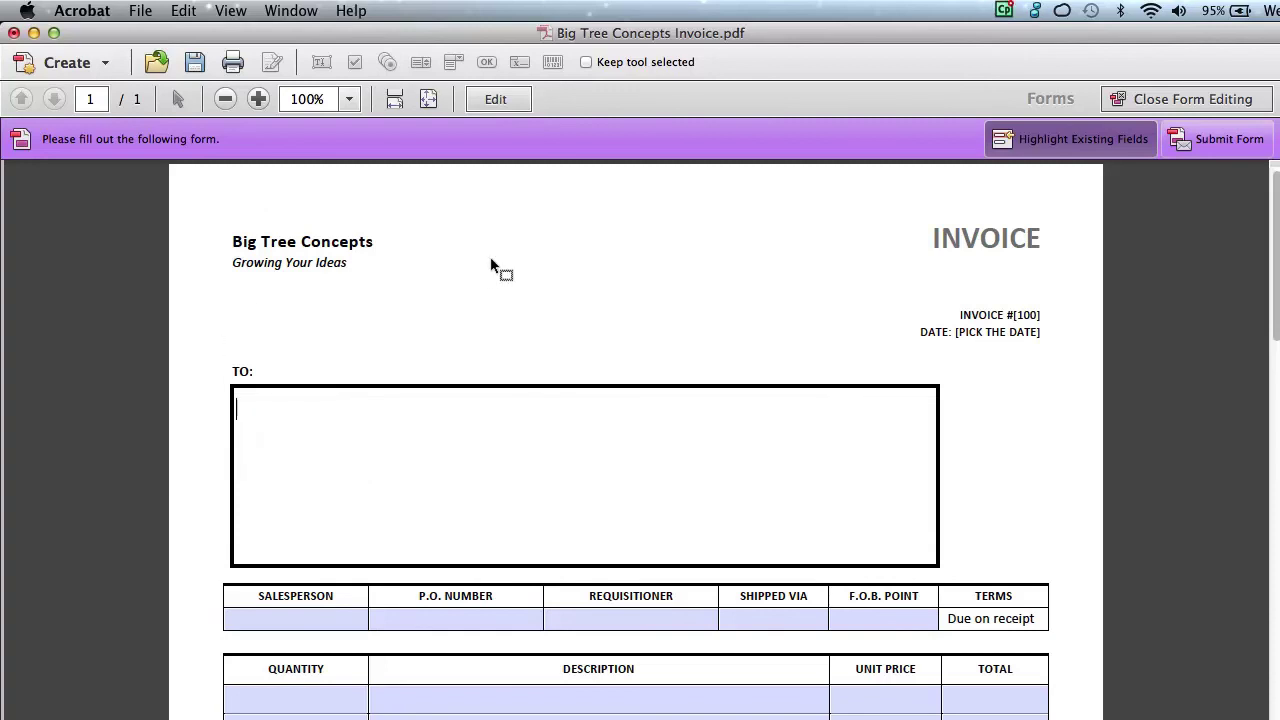
{"action": "scroll", "coordinate": [635, 427], "scroll_direction": "down", "scroll_amount": 2}
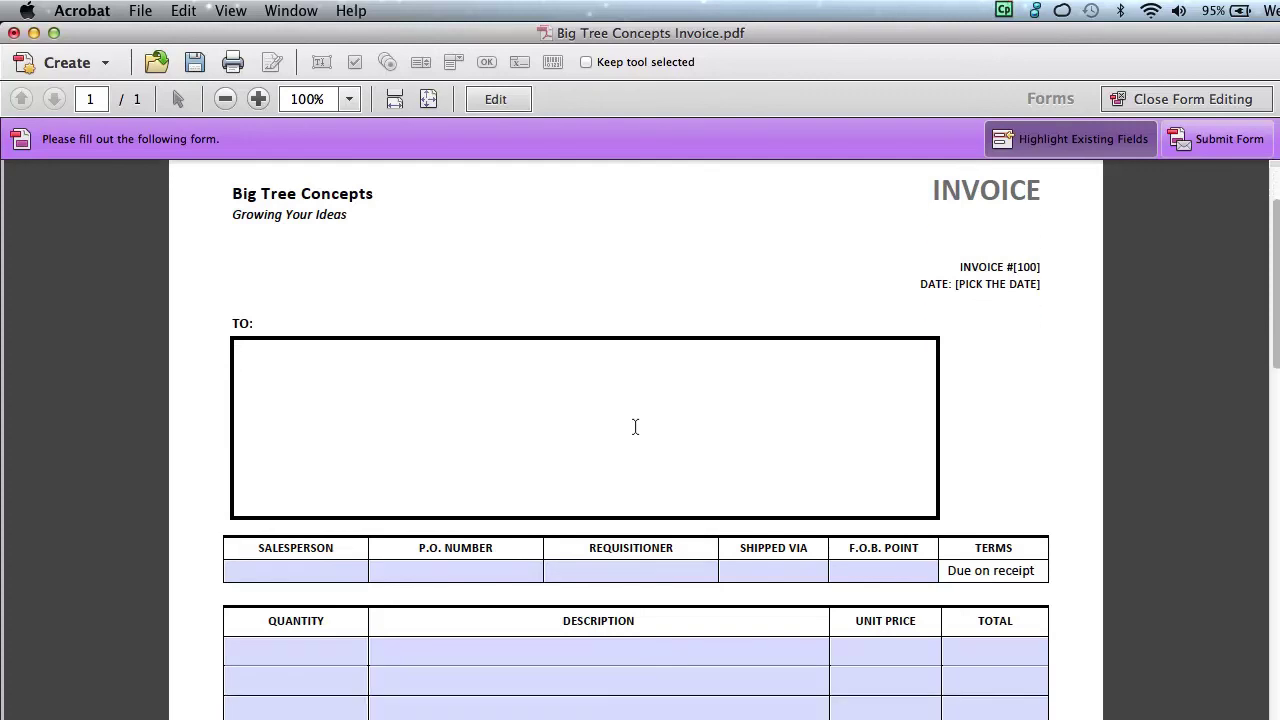
{"action": "scroll", "coordinate": [635, 427], "scroll_direction": "up", "scroll_amount": 2}
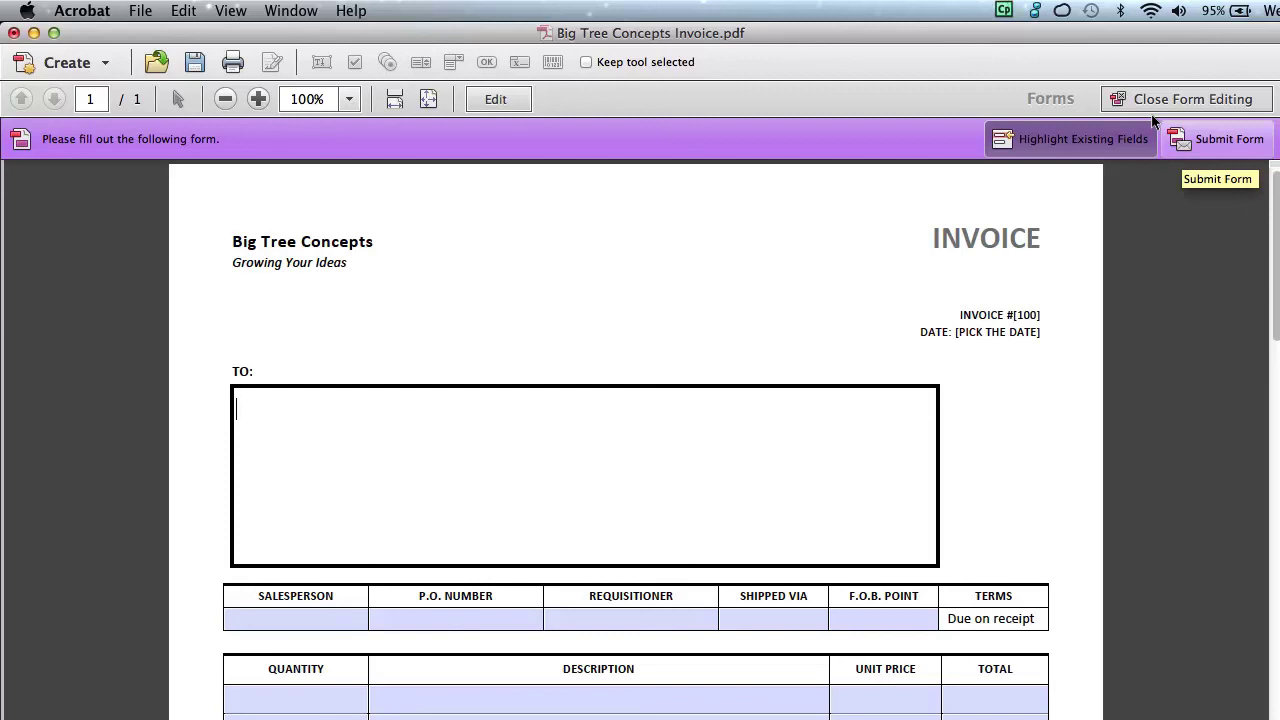
- Switch the invoice back to form Edit mode
{"action": "left_click", "coordinate": [476, 99]}
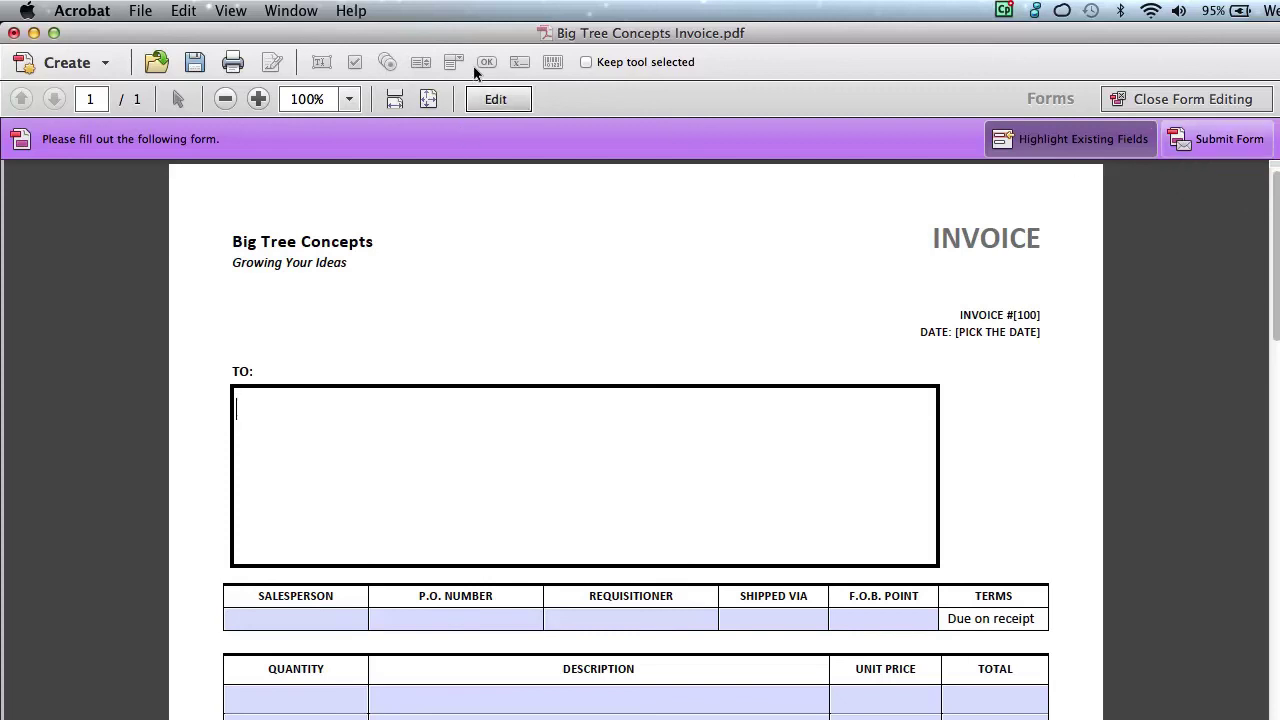